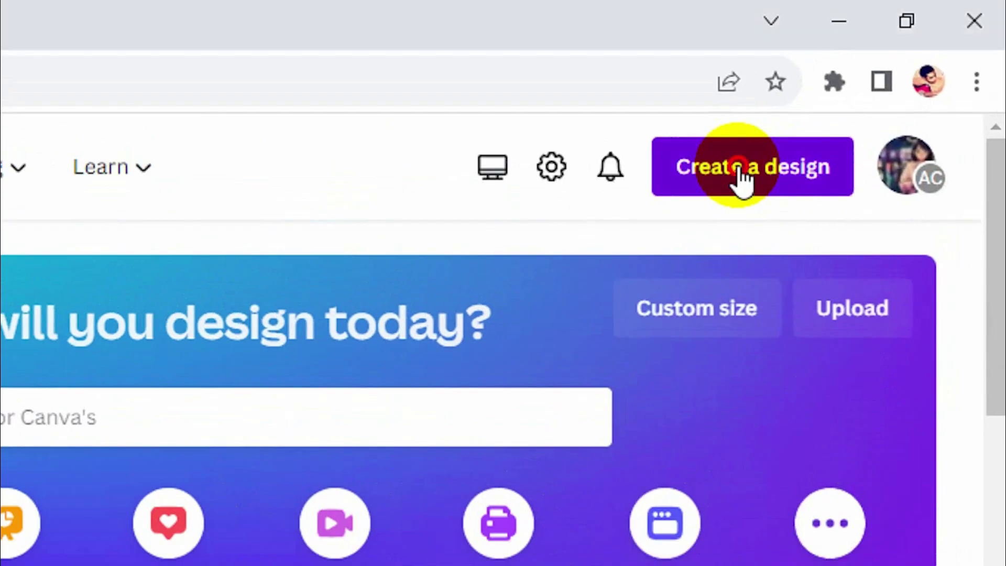
Start a new video design and add a BEST FIGHT MOVIES heading
left_click(875, 90)
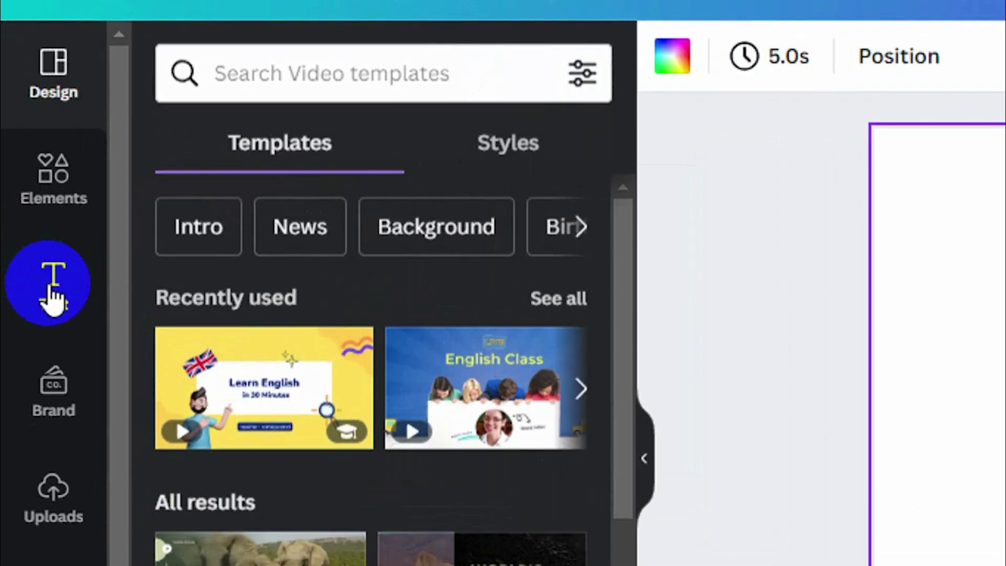
left_click(28, 230)
left_click(140, 238)
type("BEST FIGHT MOVIES")
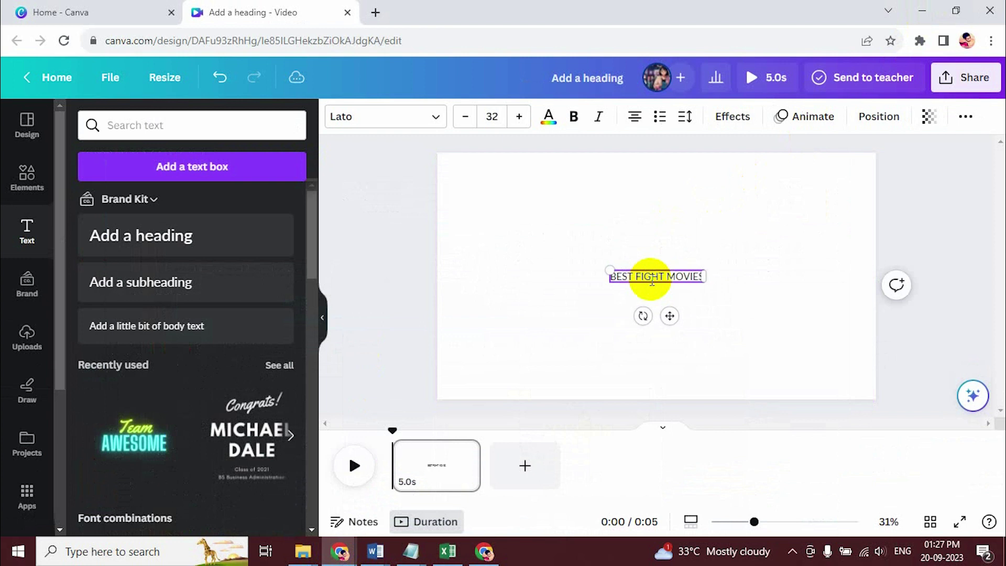
Set the BEST FIGHT MOVIES heading font to Anton
triple_click(651, 278)
left_click(400, 121)
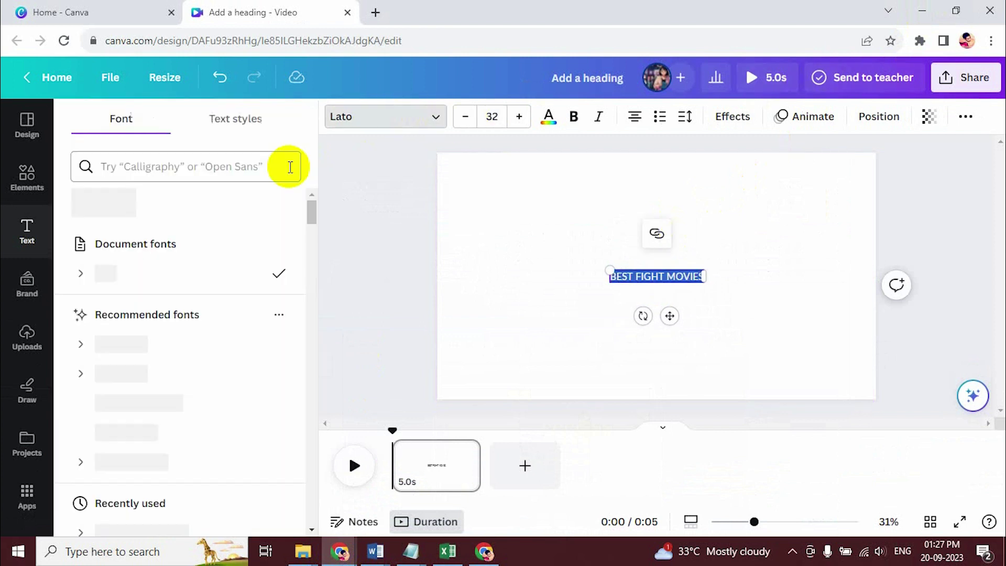
left_click(164, 175)
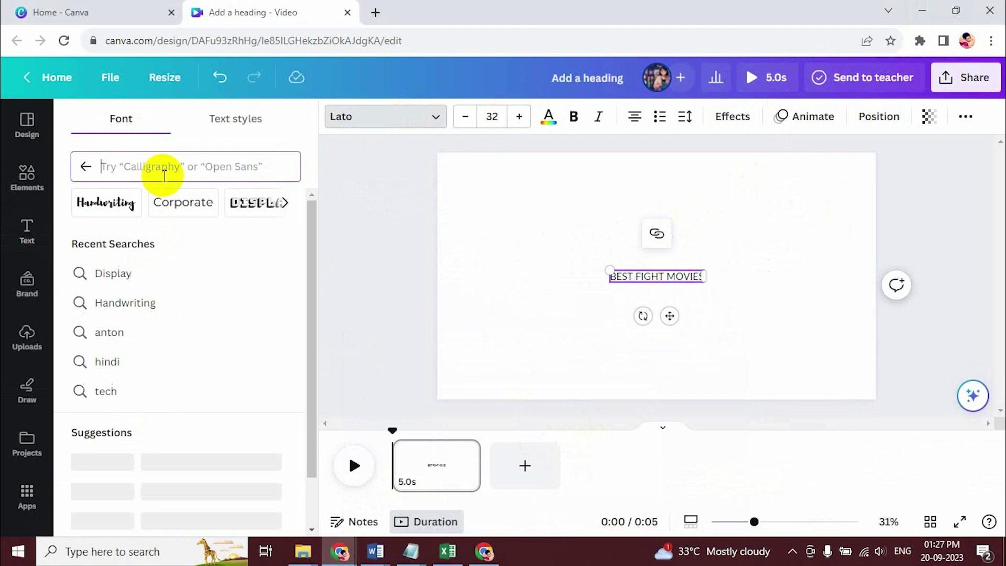
type("a")
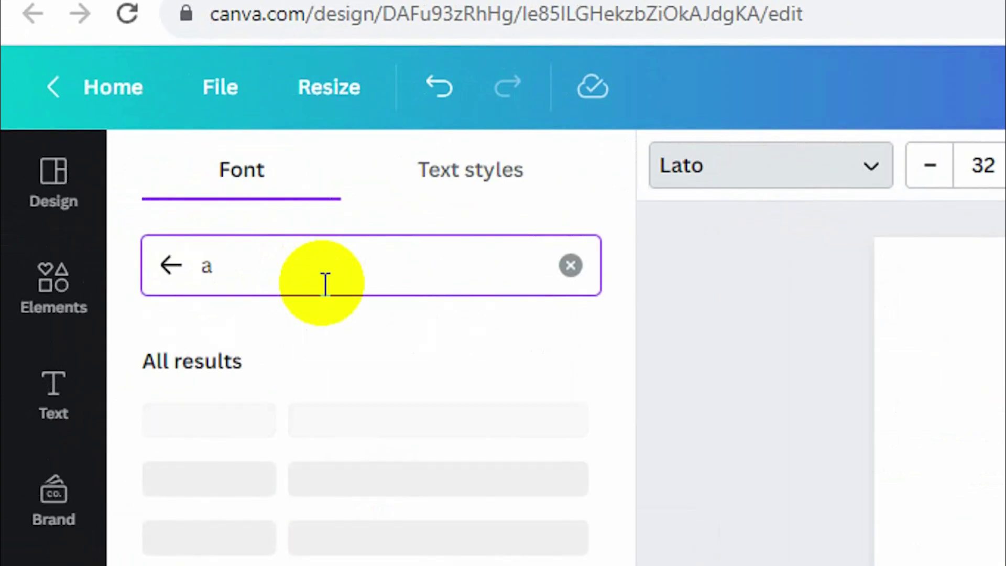
type("NTON")
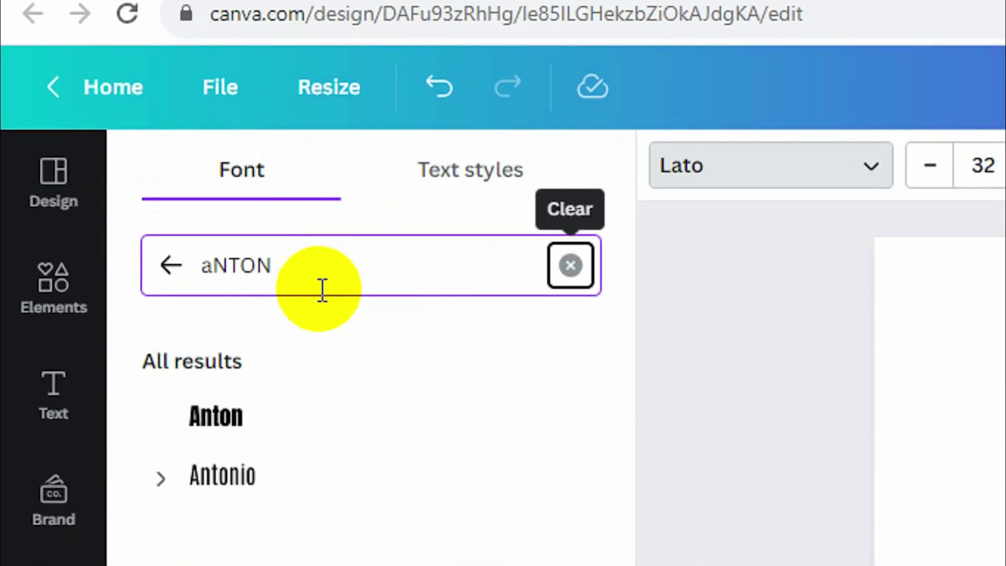
left_click(213, 417)
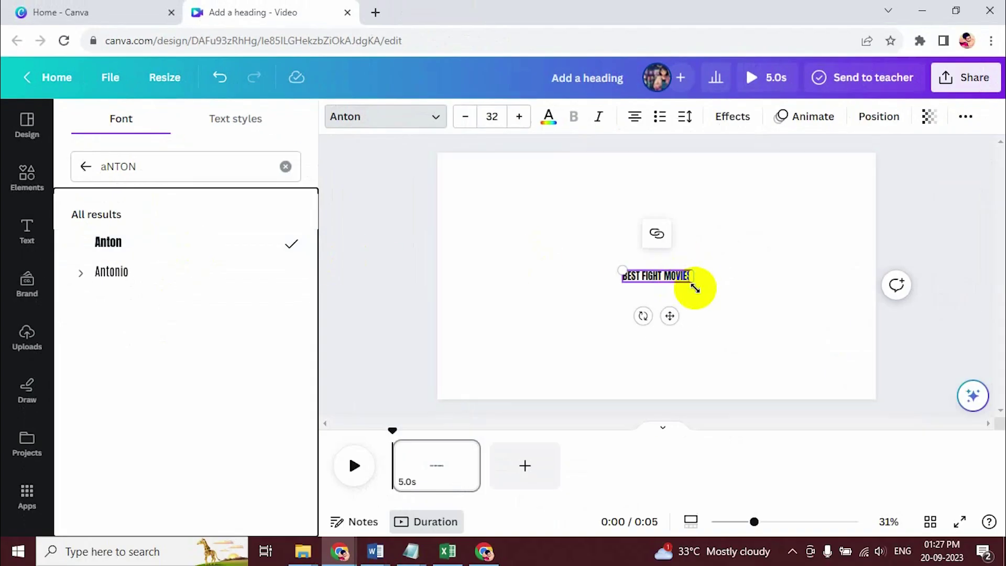
Enlarge the heading to size 172 and centre it horizontally on the page
mouse_move(695, 285)
left_mouse_down()
mouse_move(733, 330)
mouse_move(909, 442)
left_mouse_up()
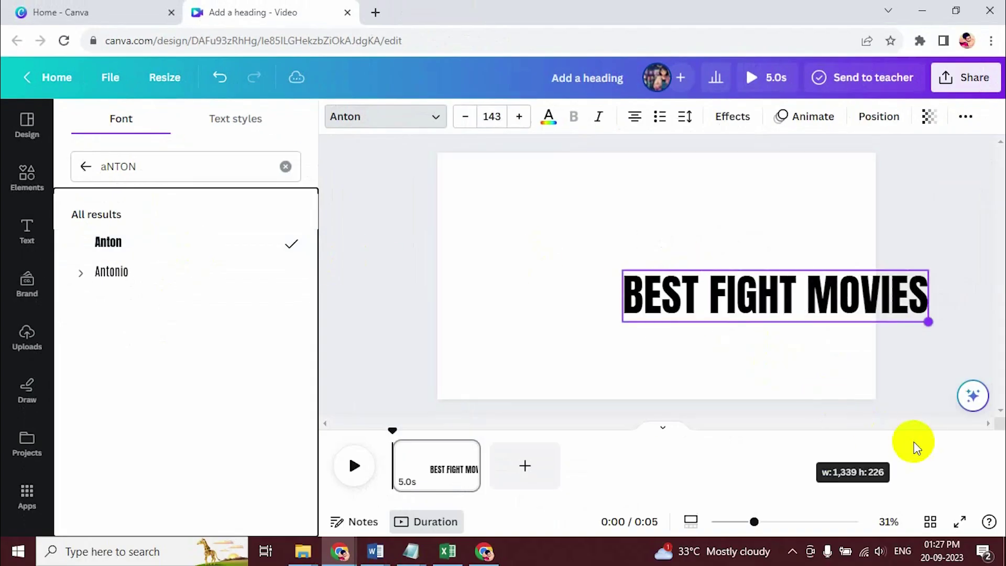
left_click_drag(799, 268, 664, 227)
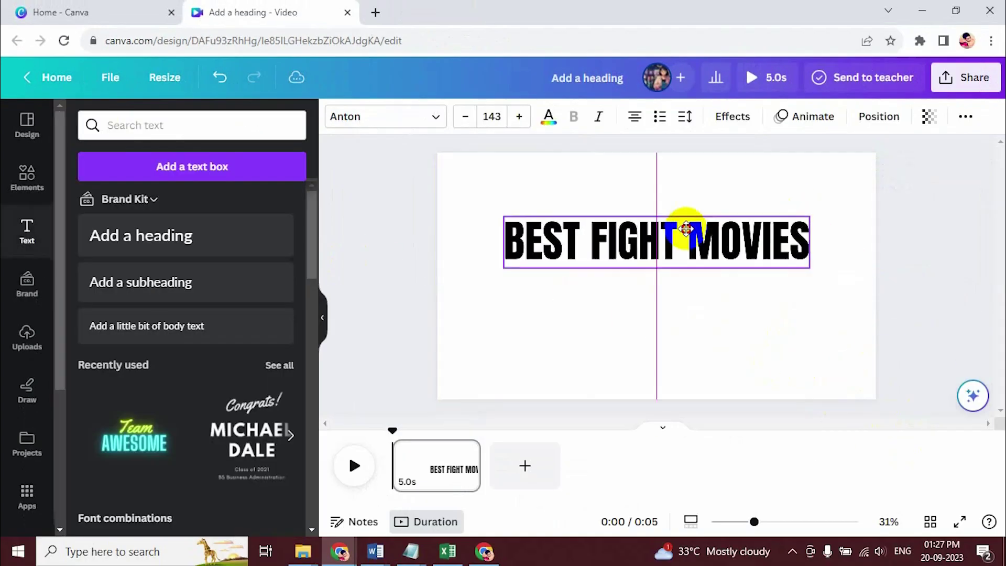
mouse_move(800, 283)
left_mouse_down()
mouse_move(844, 314)
mouse_move(855, 291)
left_mouse_up()
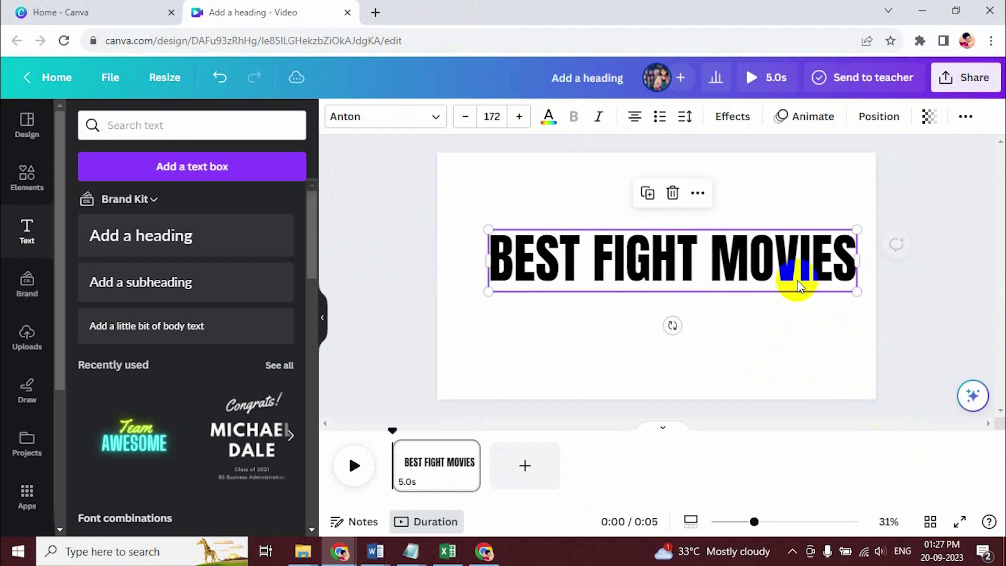
left_click_drag(730, 254, 723, 256)
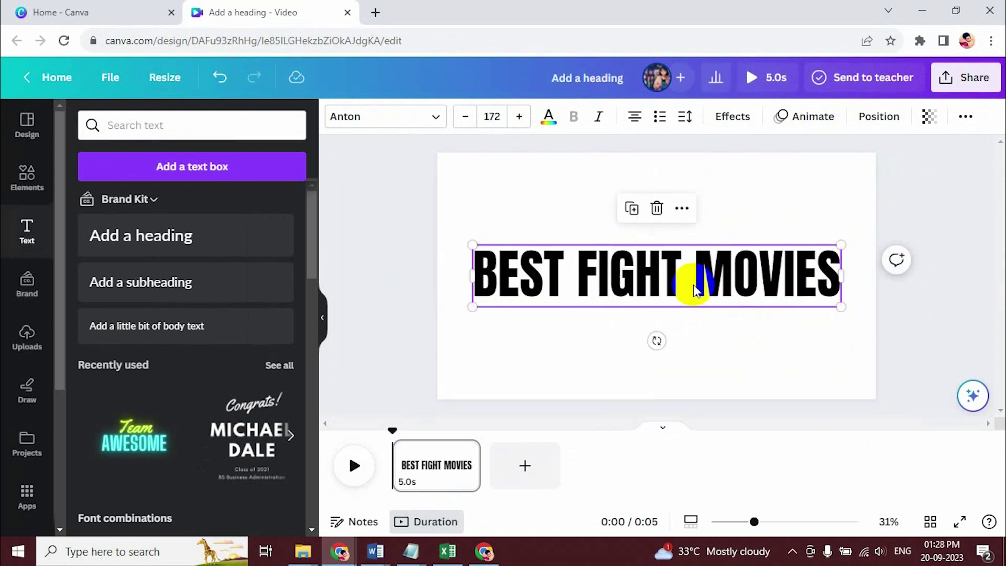
Duplicate the heading and give the copy the Hollow text effect
key("ctrl+d")
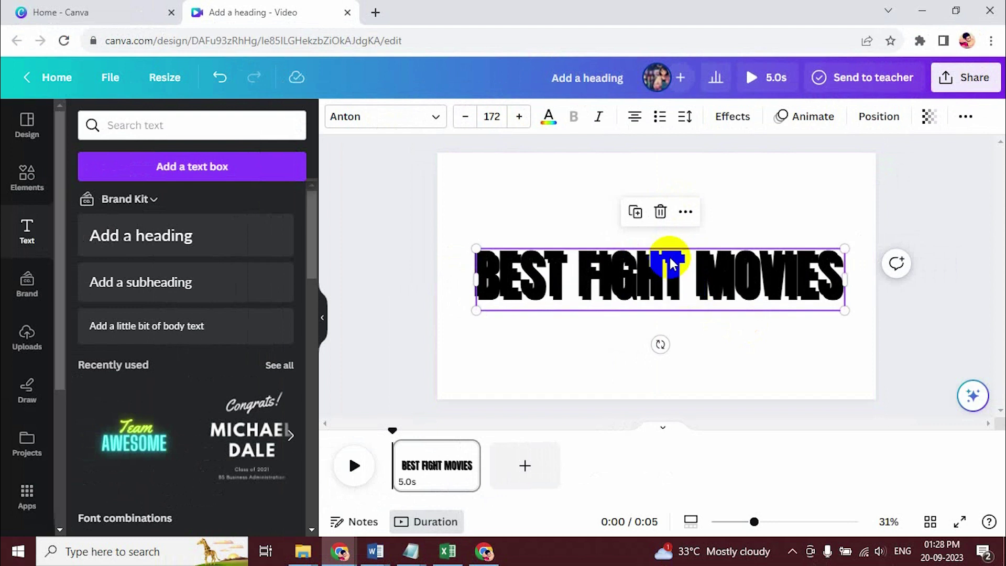
left_click_drag(671, 264, 663, 337)
double_click(661, 341)
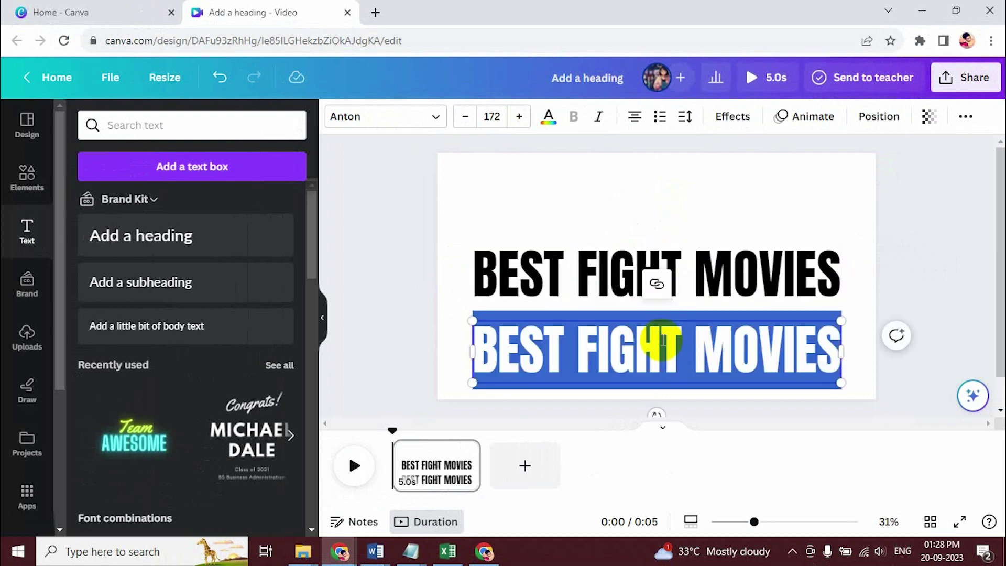
left_click(732, 118)
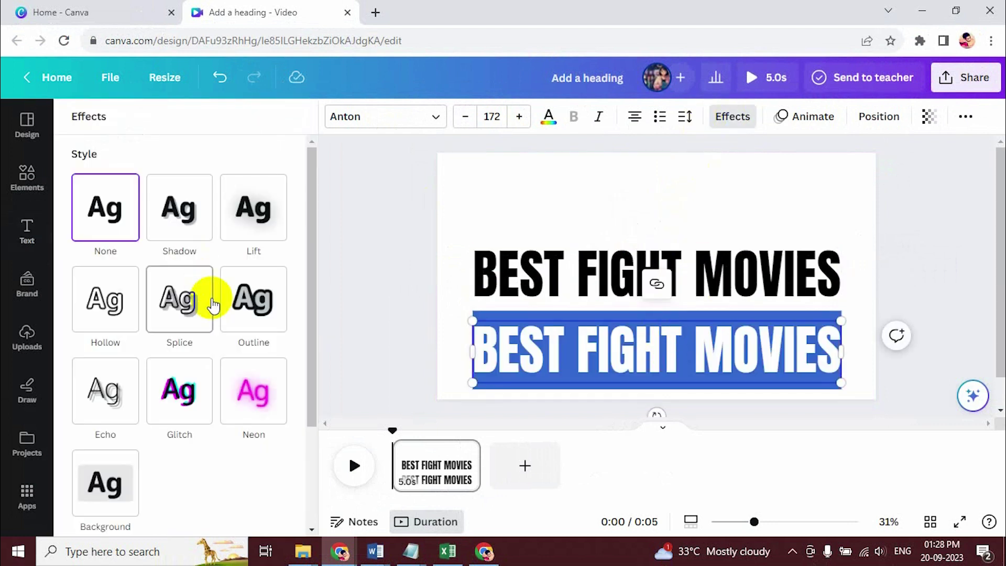
left_click(109, 302)
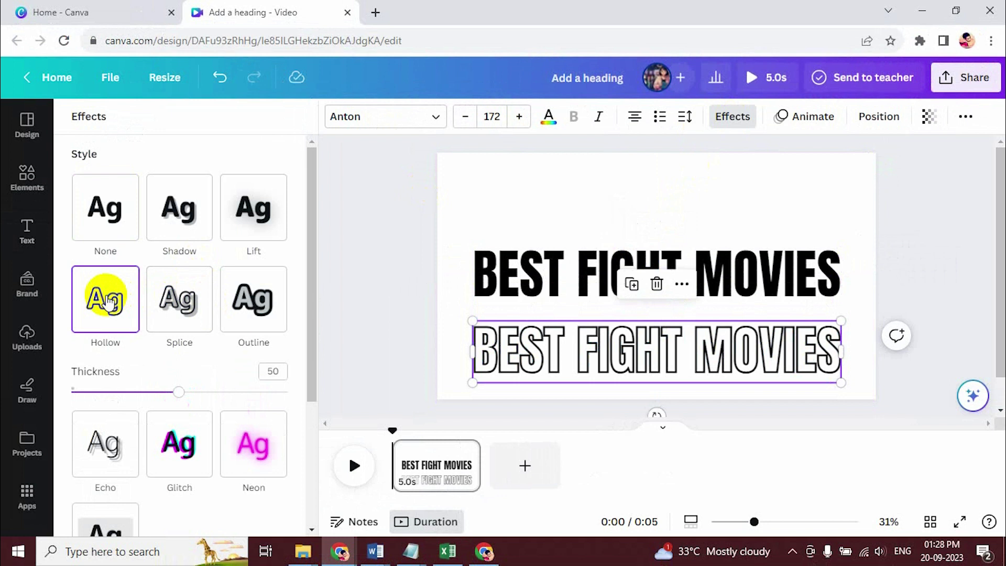
Colour the solid top heading bright green #5EFF19
left_click(477, 277)
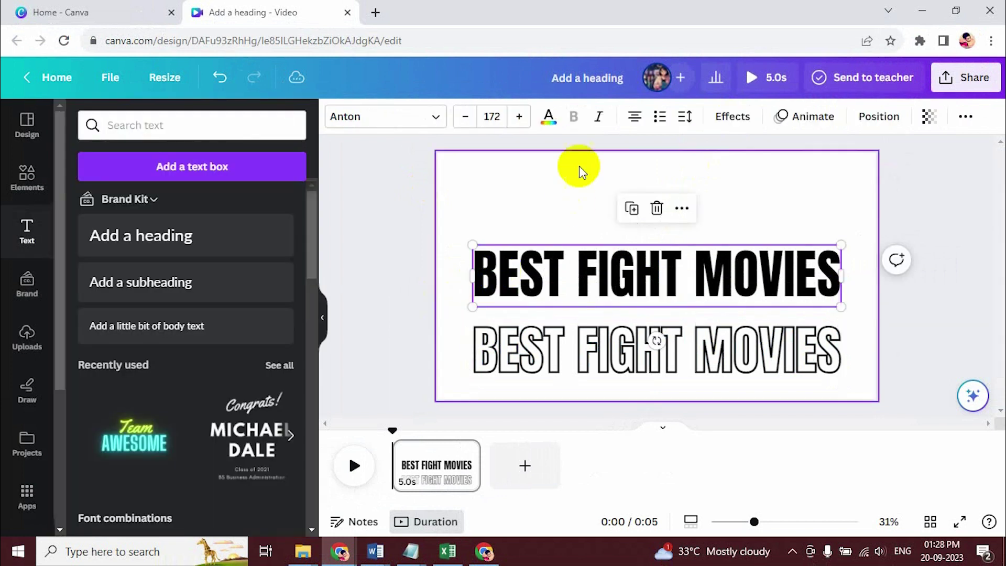
left_click(549, 117)
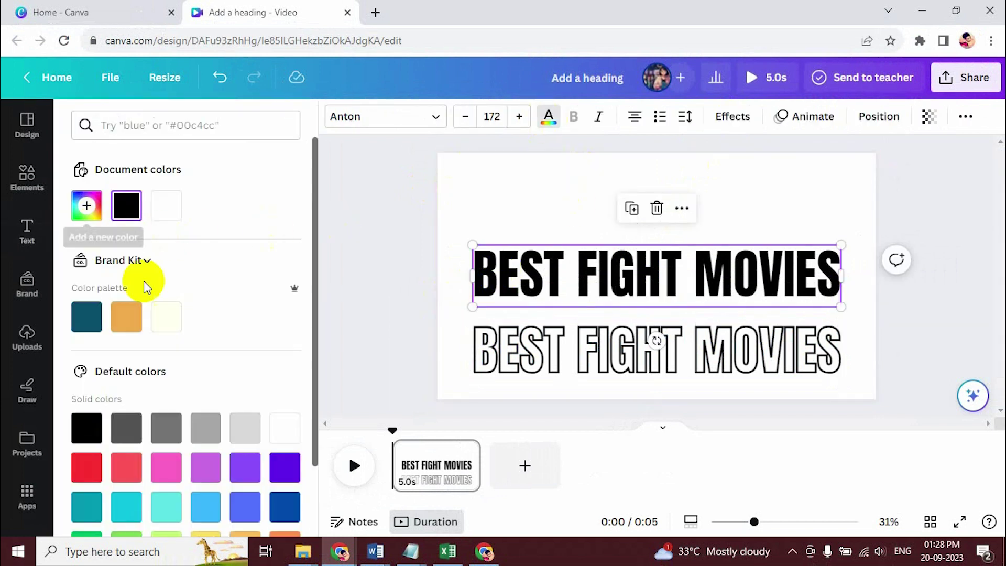
scroll(152, 286, "down", 2)
scroll(157, 287, "up", 2)
scroll(168, 442, "down", 2)
left_click(132, 461)
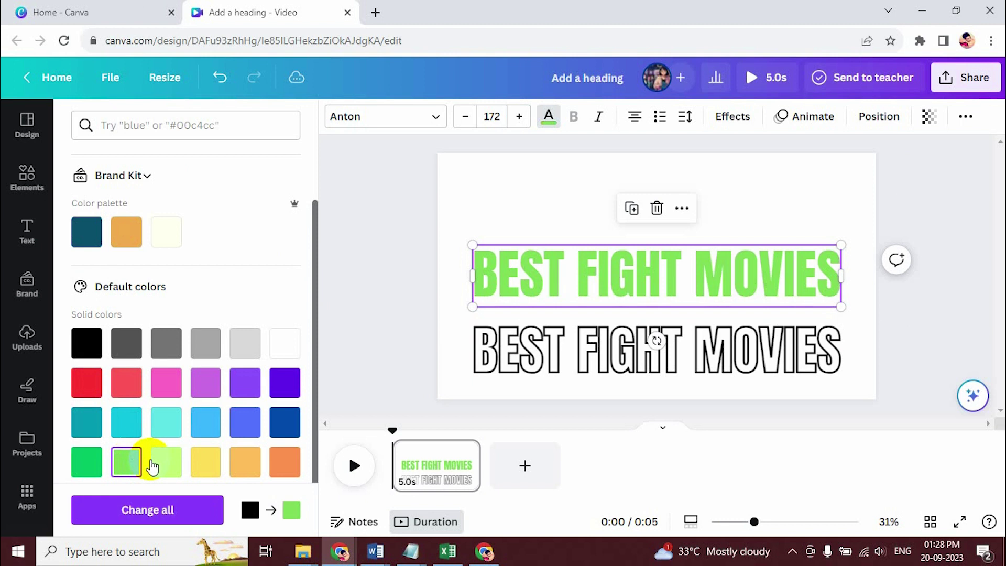
left_click(130, 447)
scroll(115, 293, "up", 3)
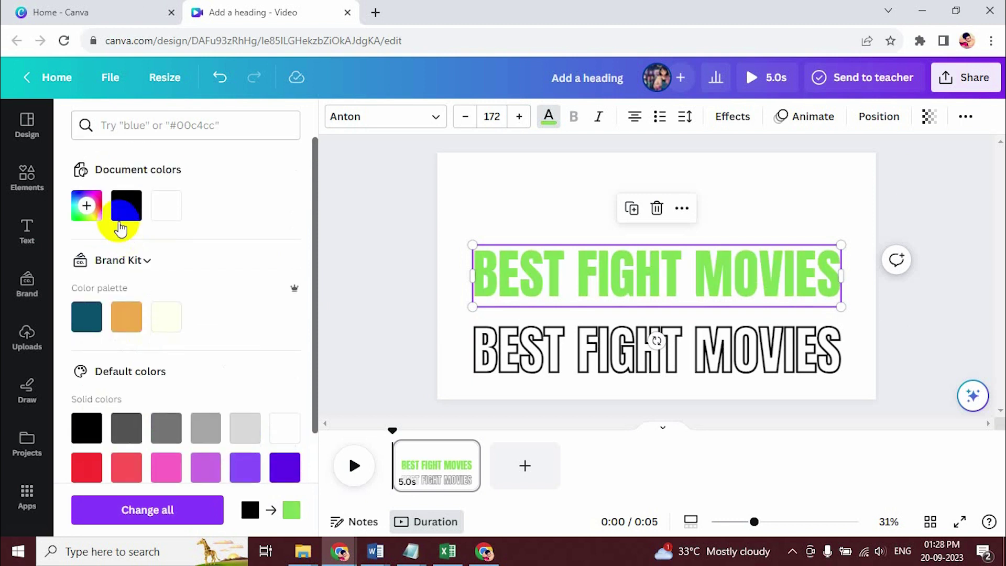
left_click(86, 206)
left_click(229, 240)
mouse_move(228, 240)
left_mouse_down()
mouse_move(228, 230)
mouse_move(270, 231)
left_mouse_up()
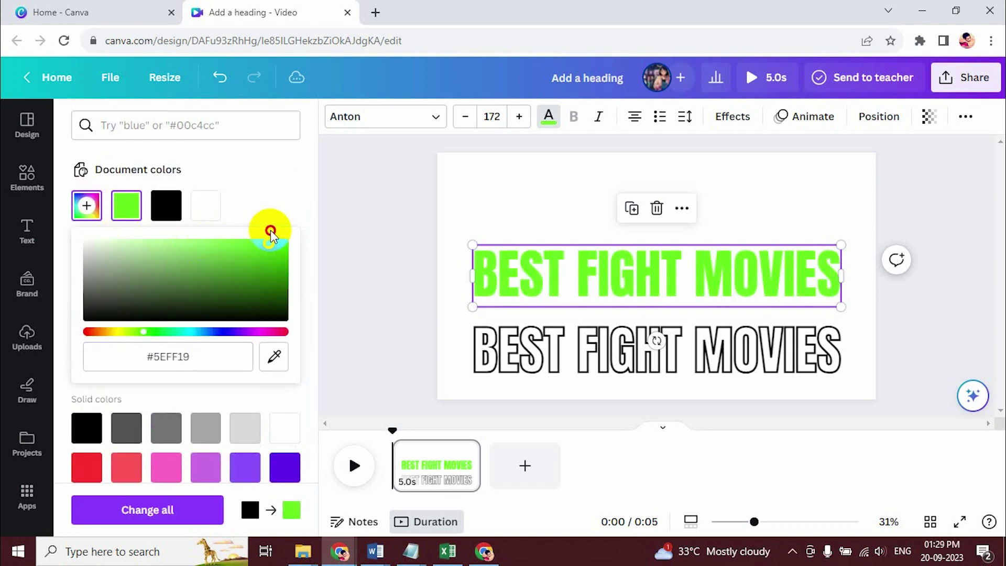
Colour the hollow copy the same bright green and stack it onto the original
left_click(588, 343)
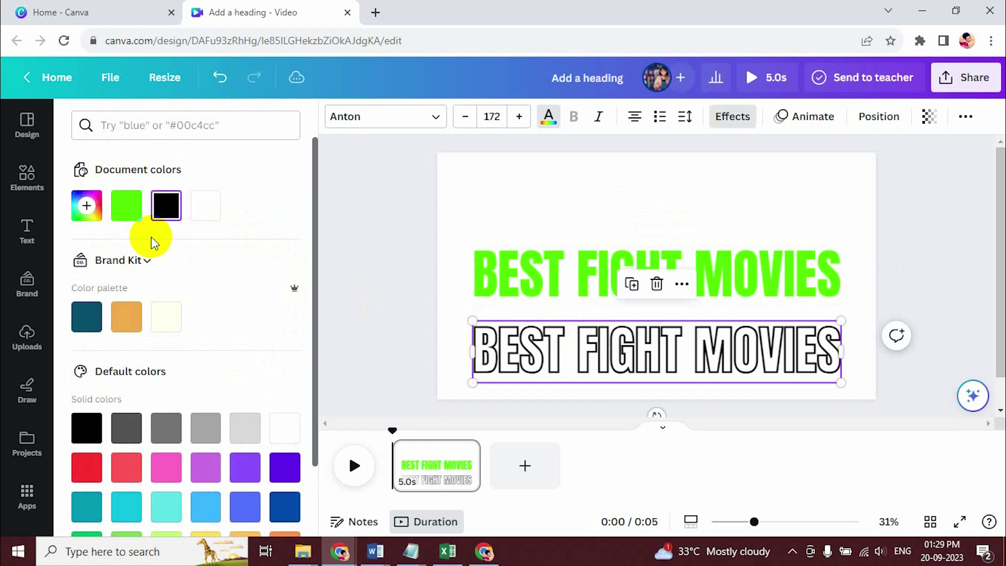
left_click(126, 205)
double_click(656, 381)
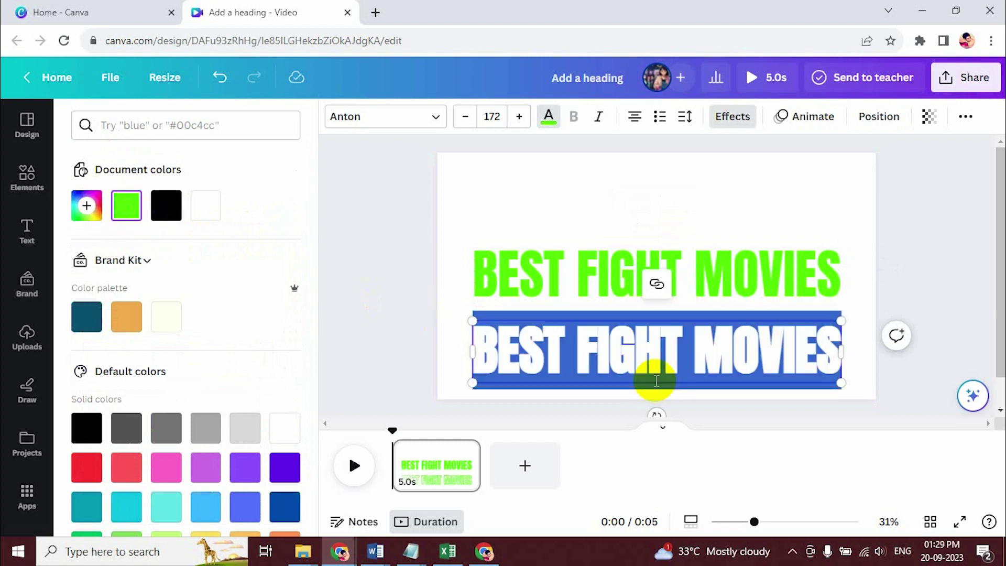
key("Escape")
left_click(478, 316)
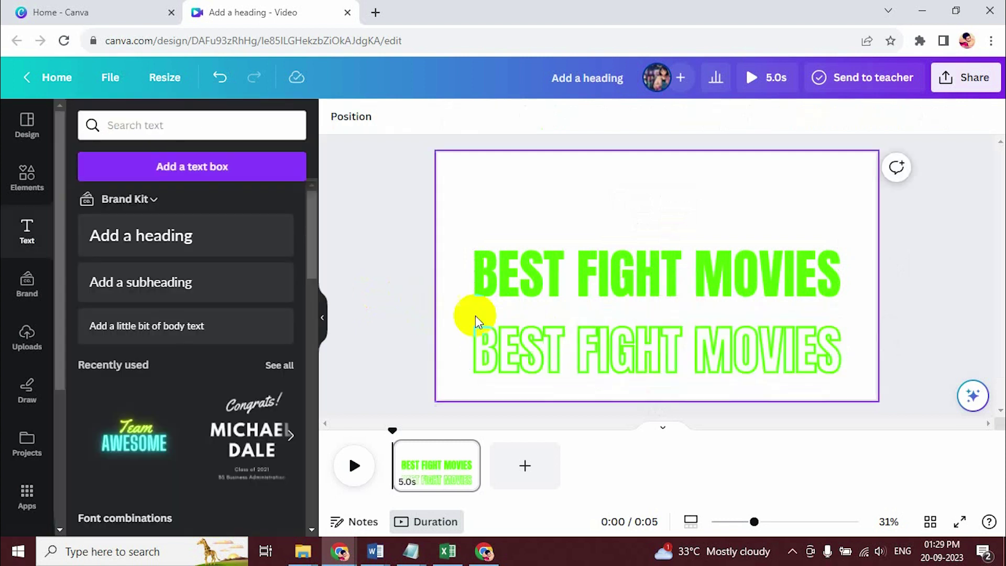
left_click_drag(566, 346, 574, 281)
left_click(582, 384)
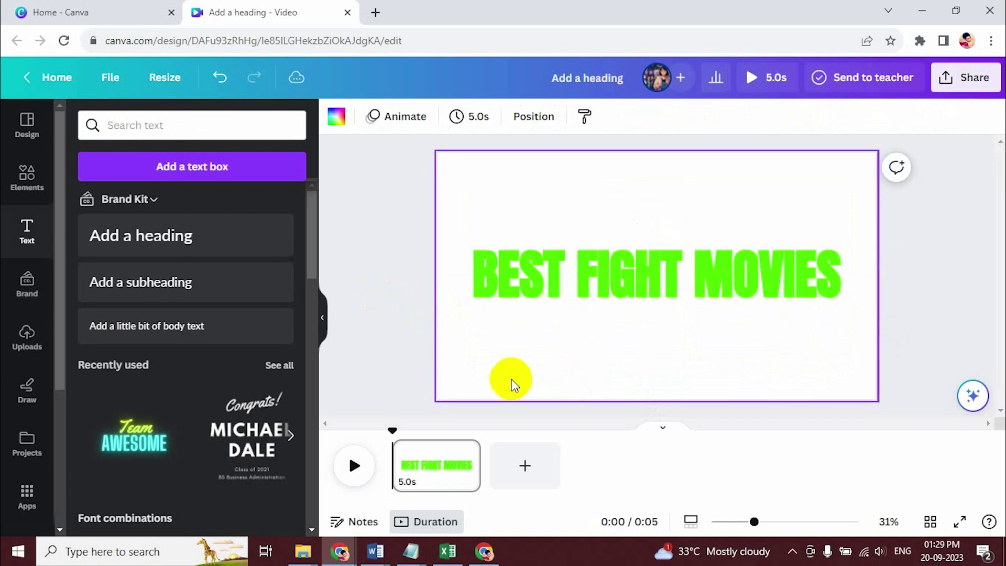
Search stock Videos for 'Splash' and add the blue-smoke clip to the intro page
left_click(24, 398)
scroll(29, 440, "down", 4)
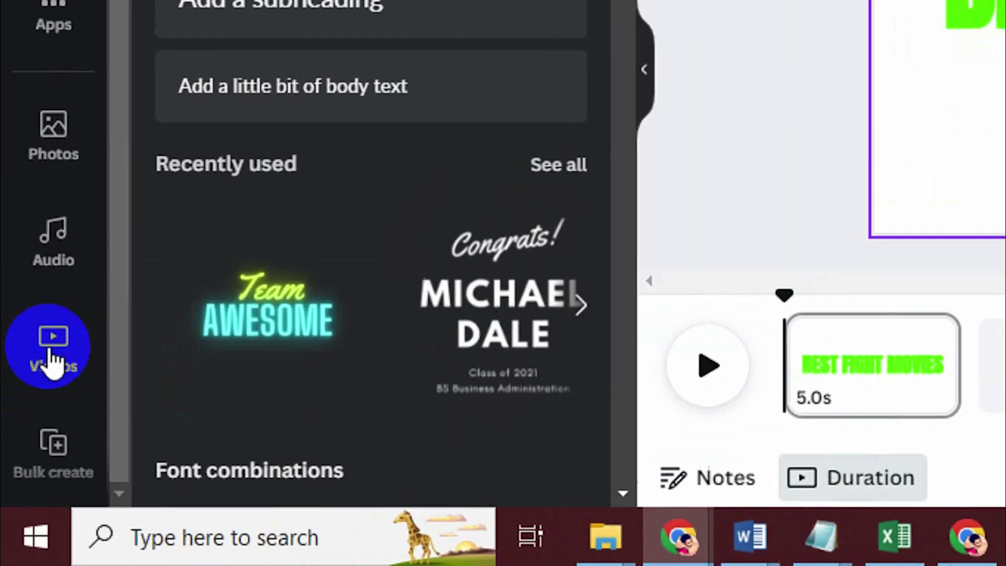
left_click(58, 356)
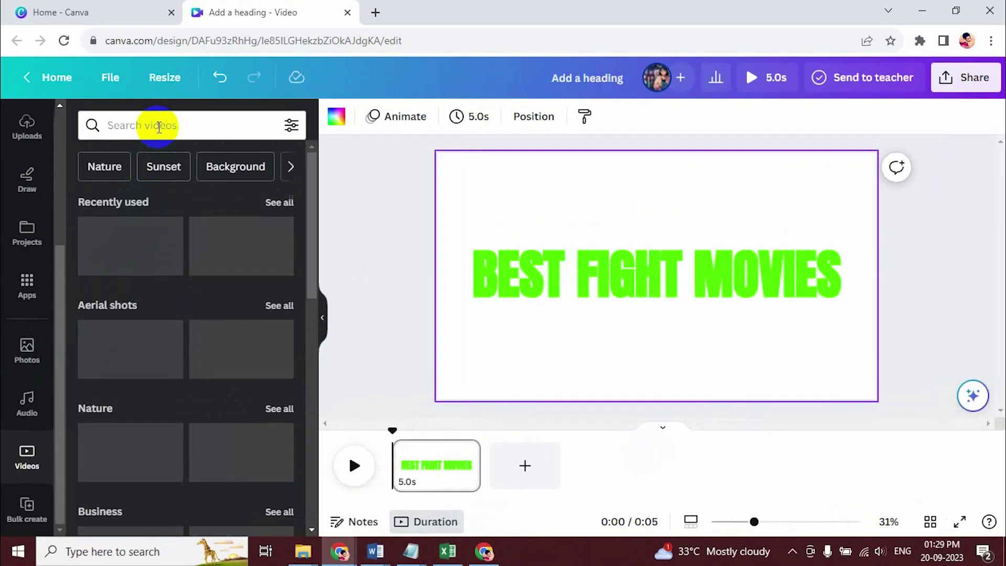
type("sPLASH")
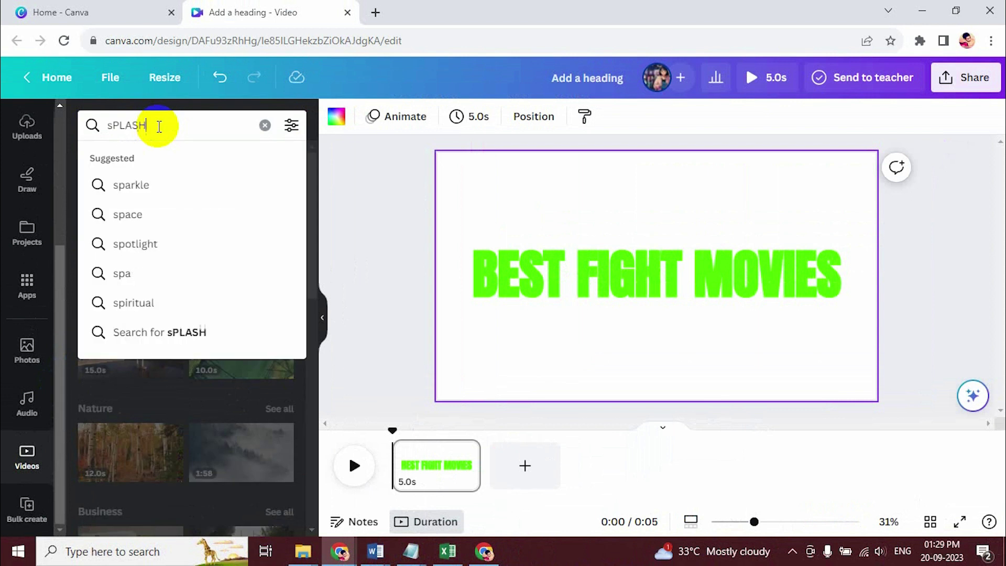
key("Return")
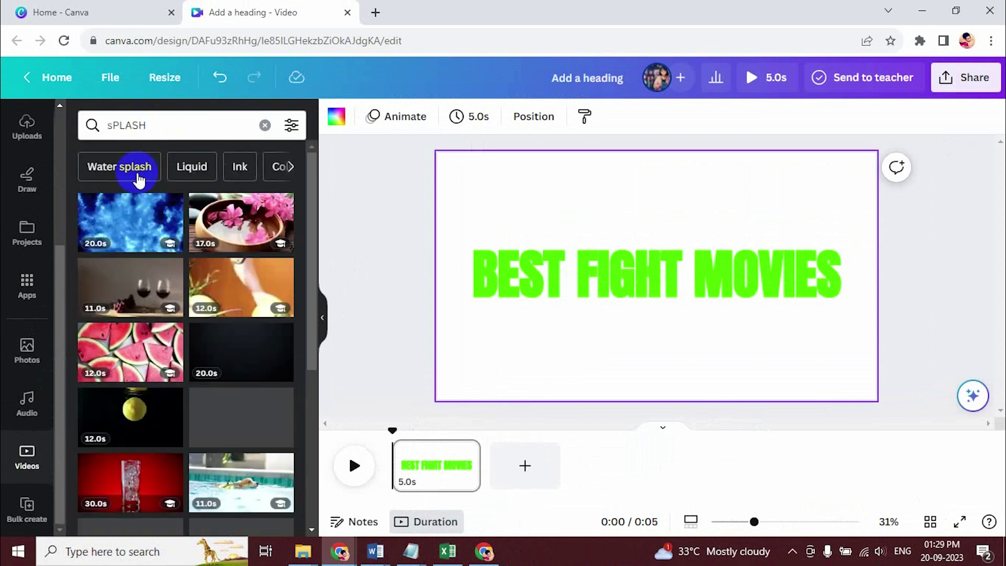
scroll(160, 316, "down", 2)
triple_click(167, 125)
type("s")
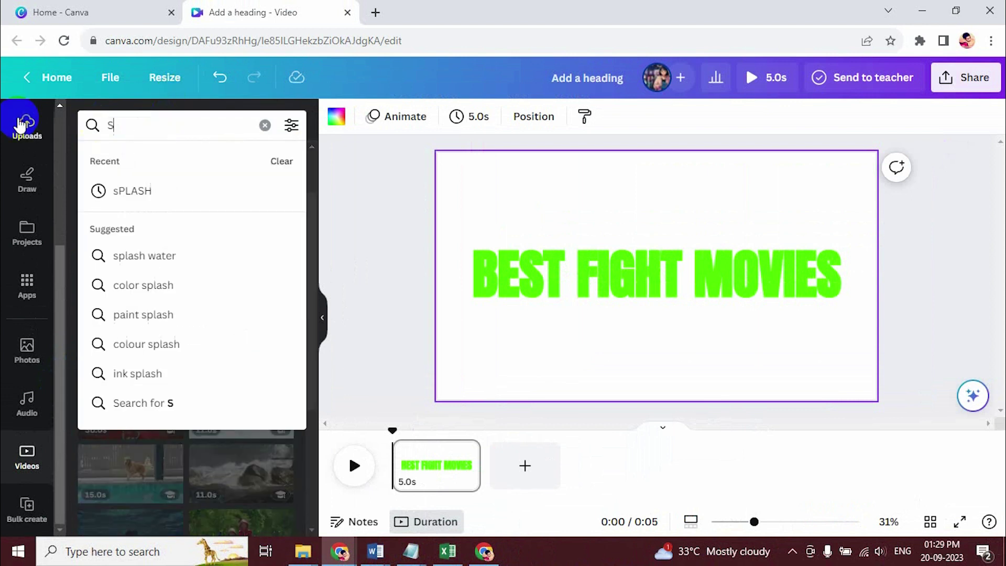
type("sh")
key("Return")
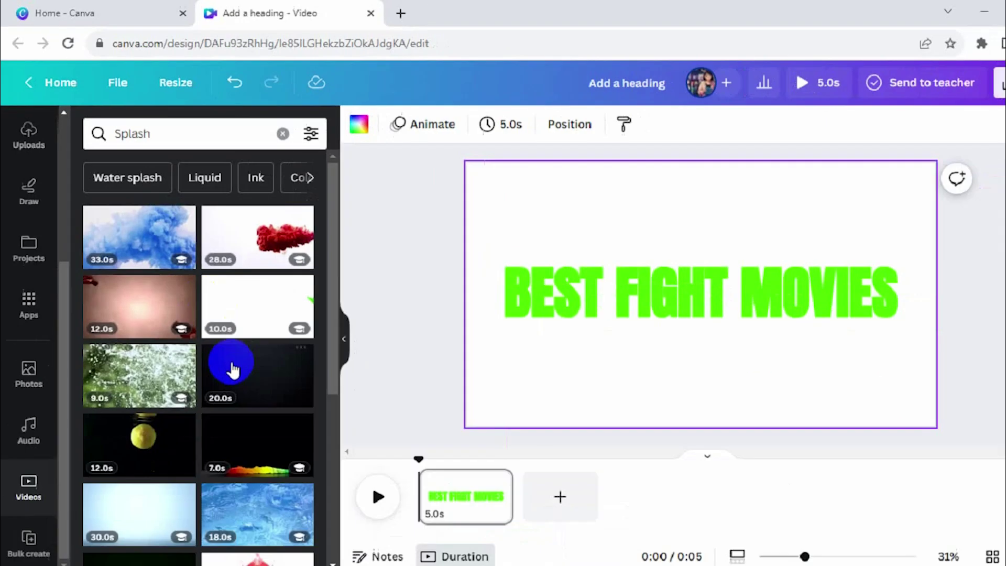
scroll(201, 290, "down", 3)
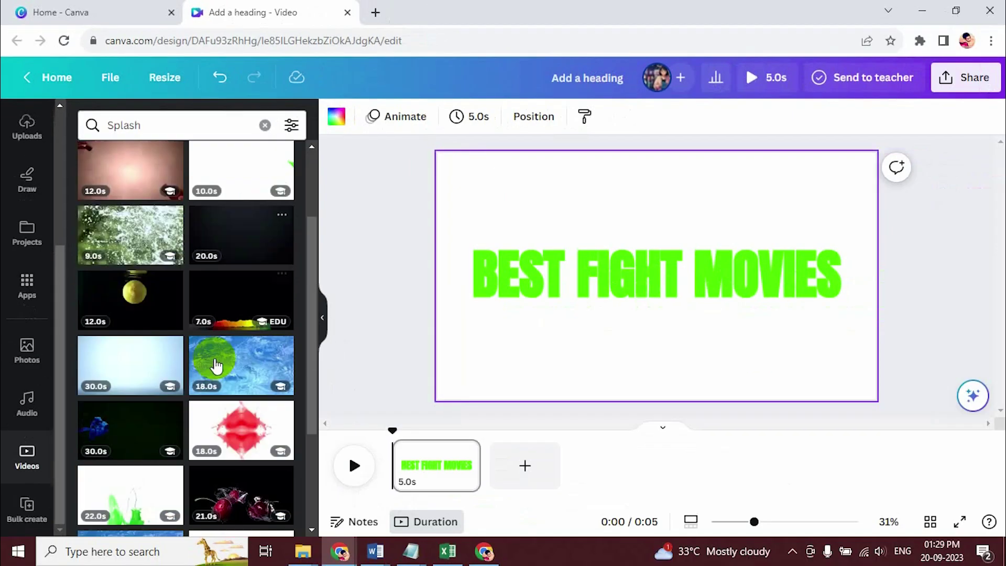
scroll(200, 290, "down", 3)
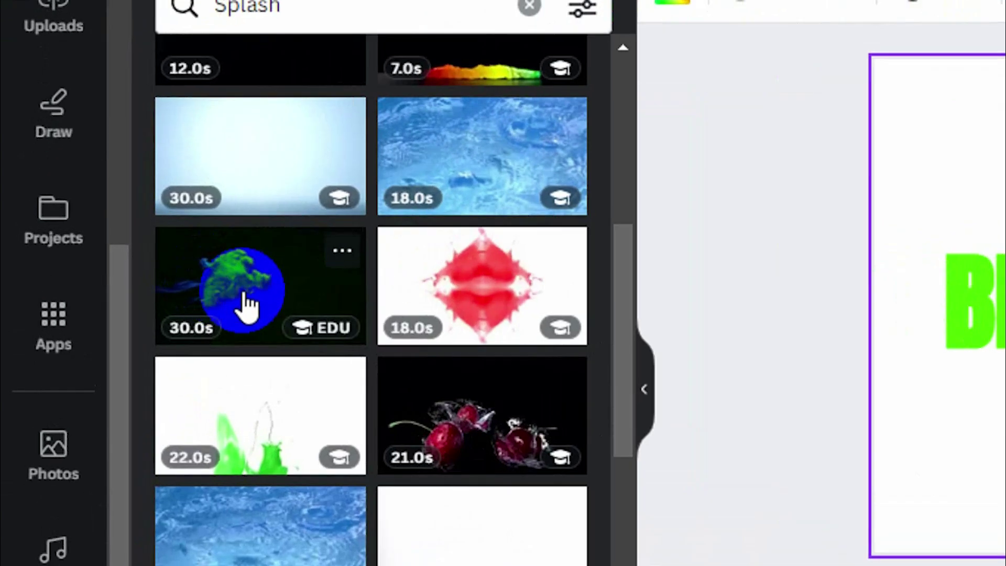
left_click(246, 306)
Duplicate the smoke video and offset the copy down-right
right_click(566, 201)
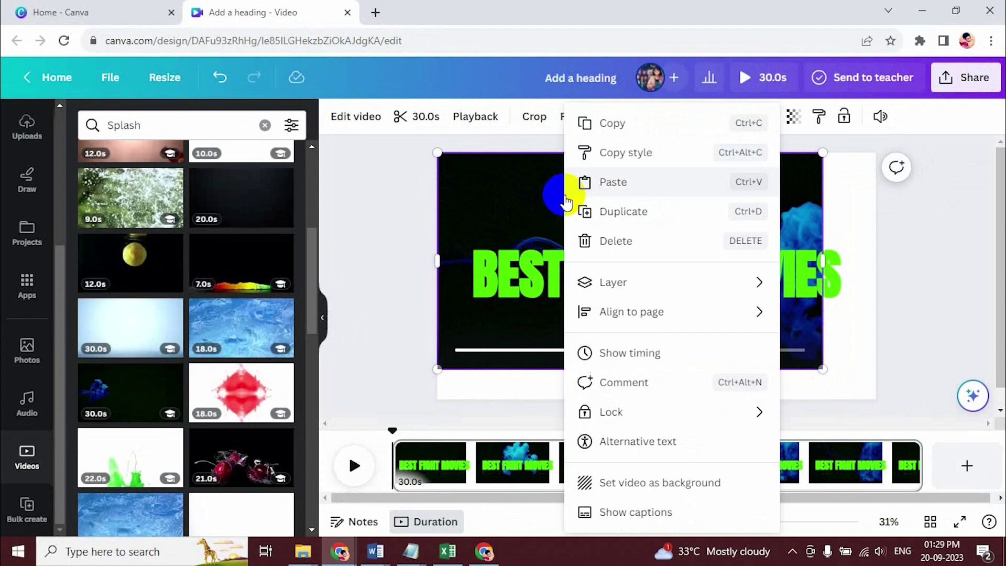
left_click(631, 214)
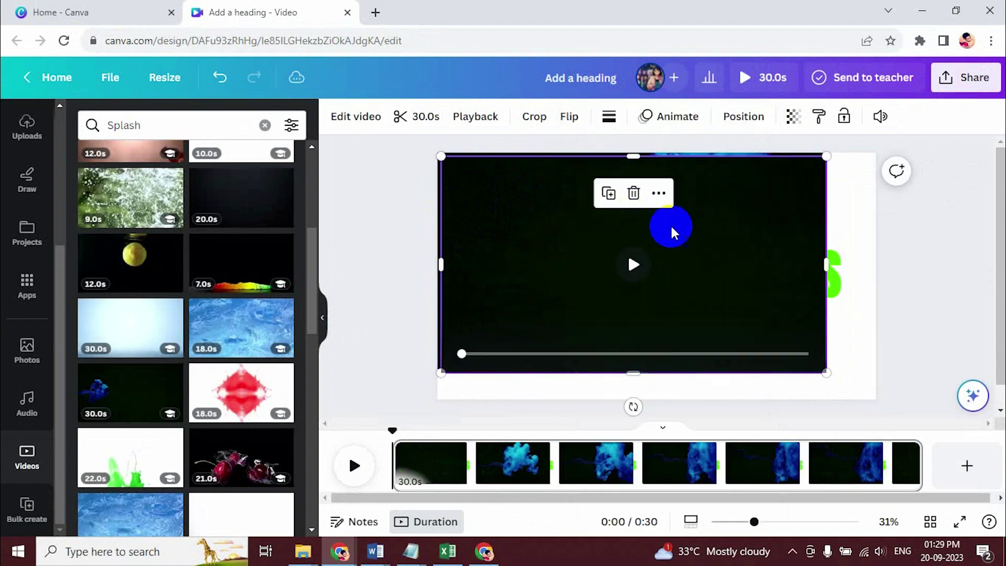
left_click_drag(672, 228, 749, 284)
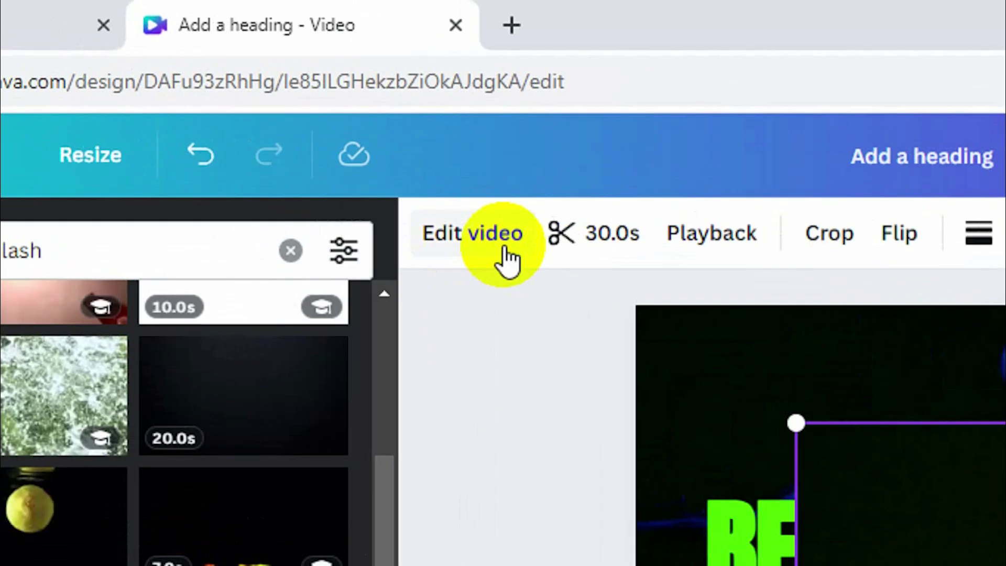
Remove the smoke video's background with Background Remover
left_click(355, 116)
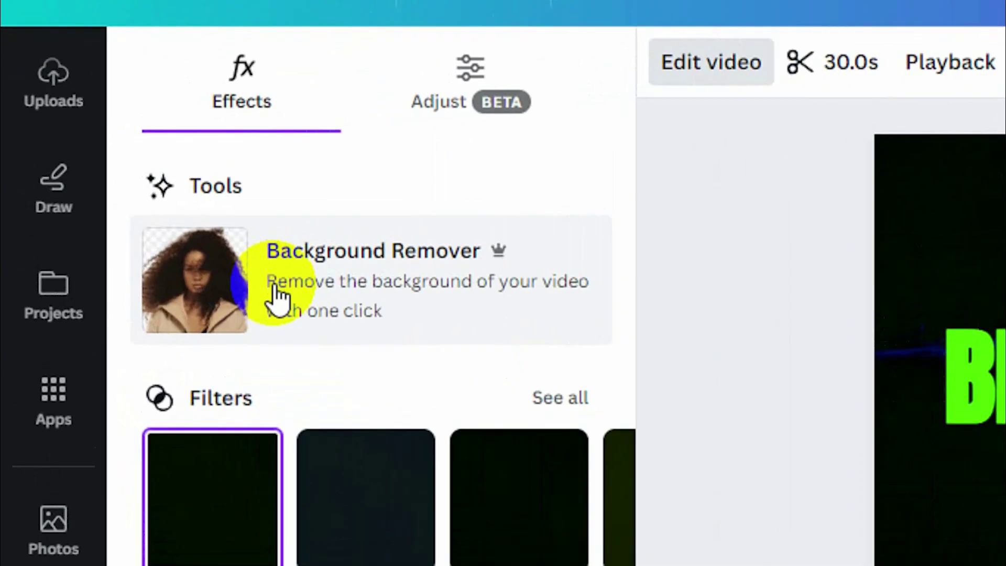
left_click(277, 296)
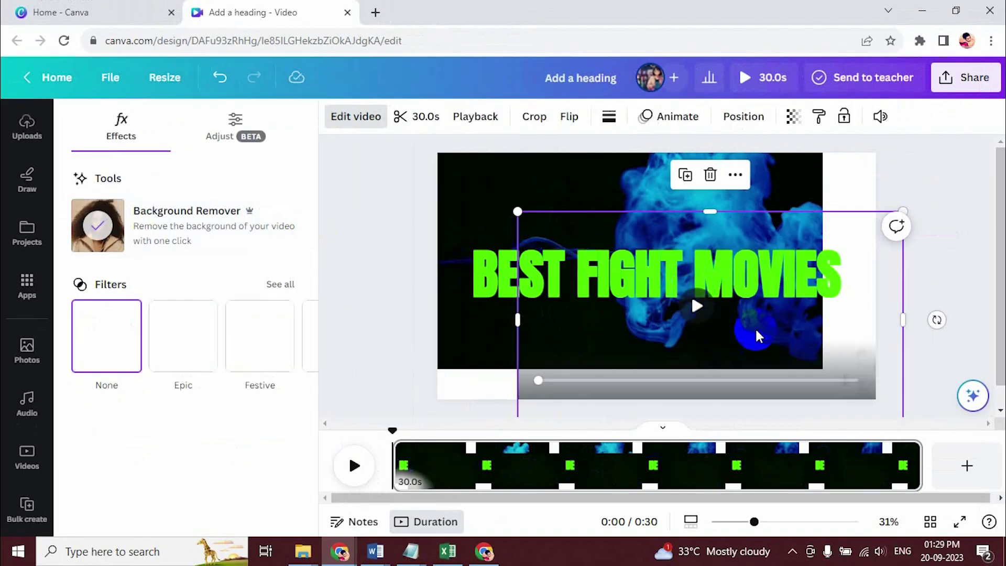
mouse_move(776, 334)
left_mouse_down()
mouse_move(786, 321)
mouse_move(460, 207)
left_mouse_up()
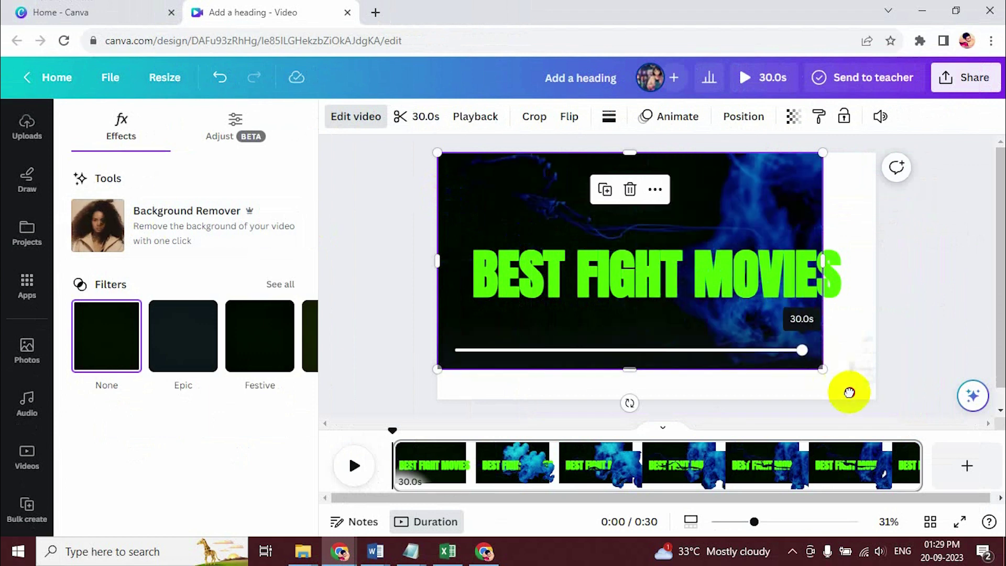
Enlarge the smoke video to fill the 1920×1080 page and preview the intro
left_click_drag(823, 369, 877, 401)
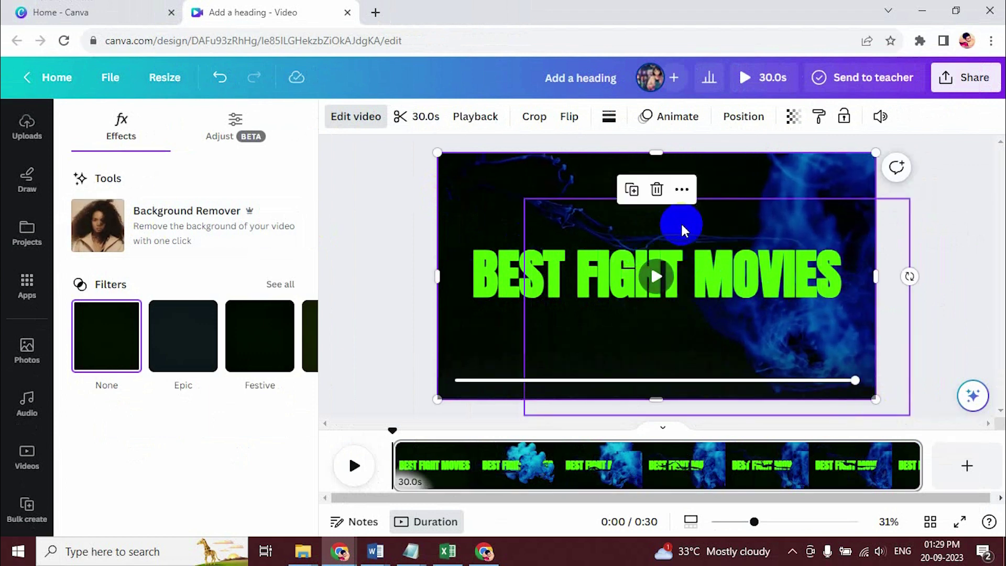
key("ctrl+z")
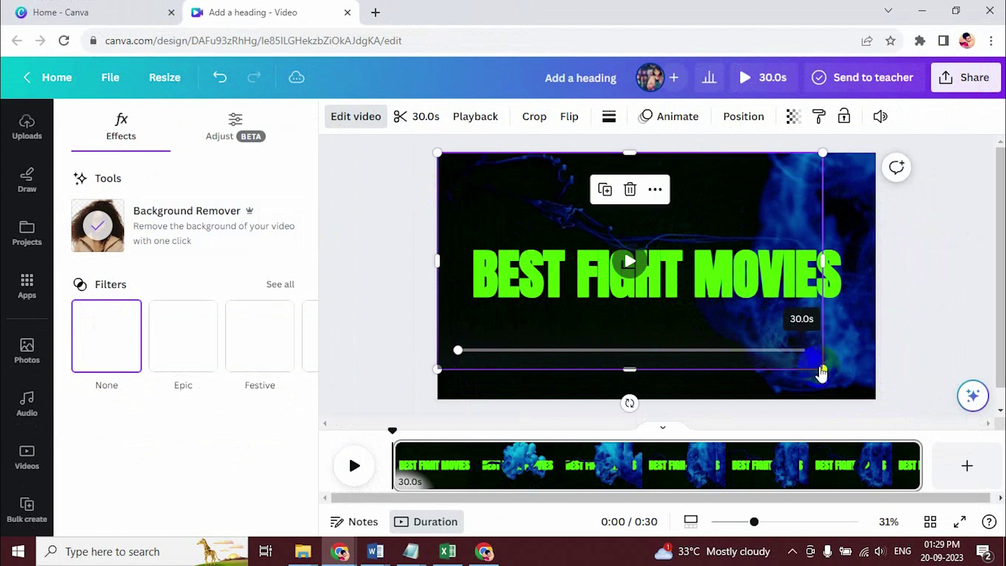
left_click_drag(823, 369, 868, 410)
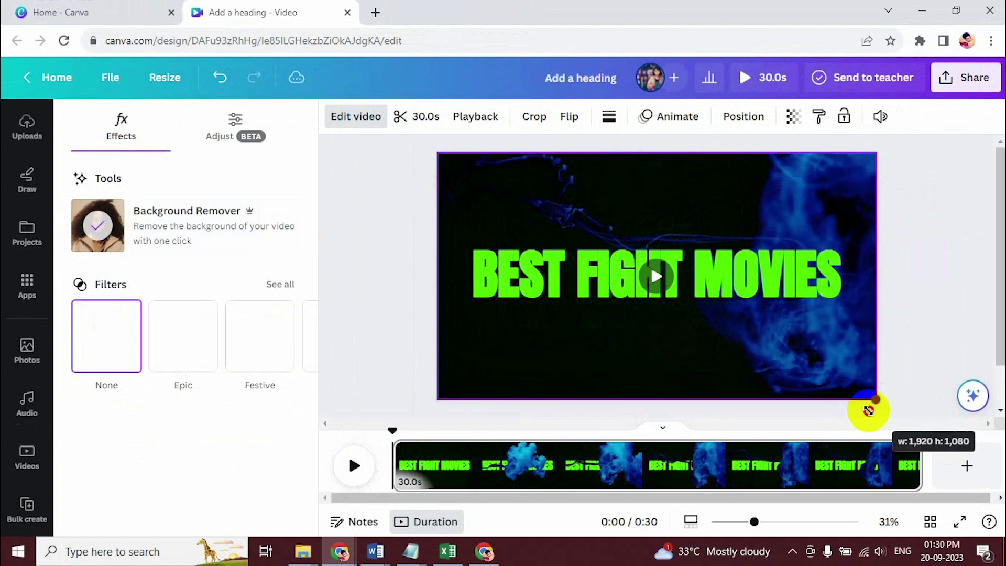
left_click(354, 465)
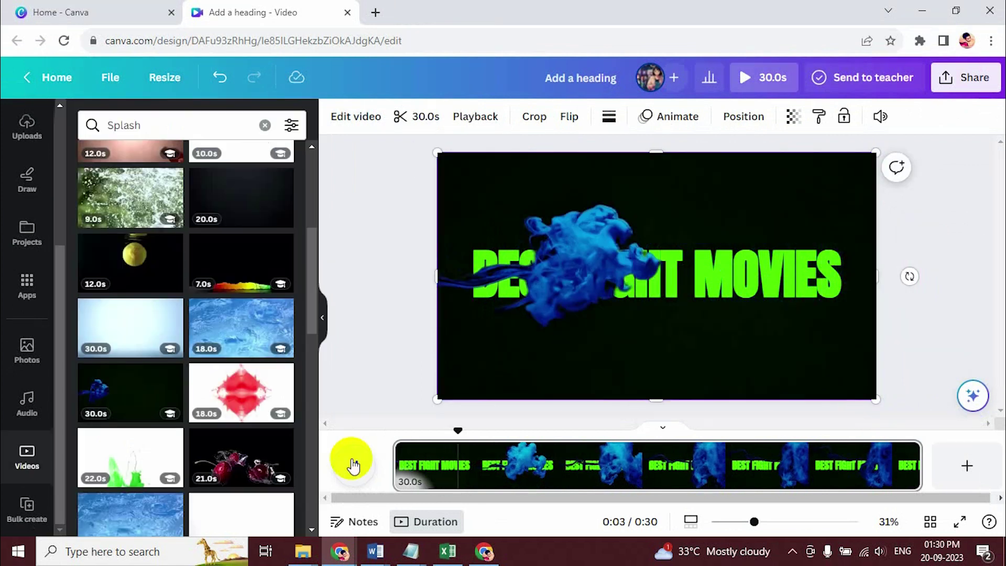
left_click(481, 414)
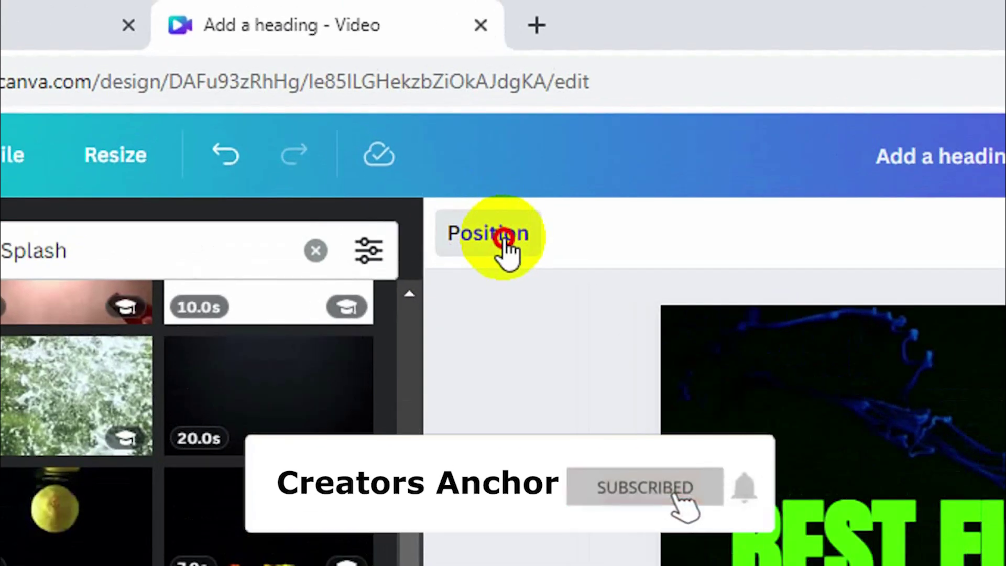
Drag a BEST FIGHT MOVIES heading layer above the smoke videos in Layers and preview
left_click(351, 116)
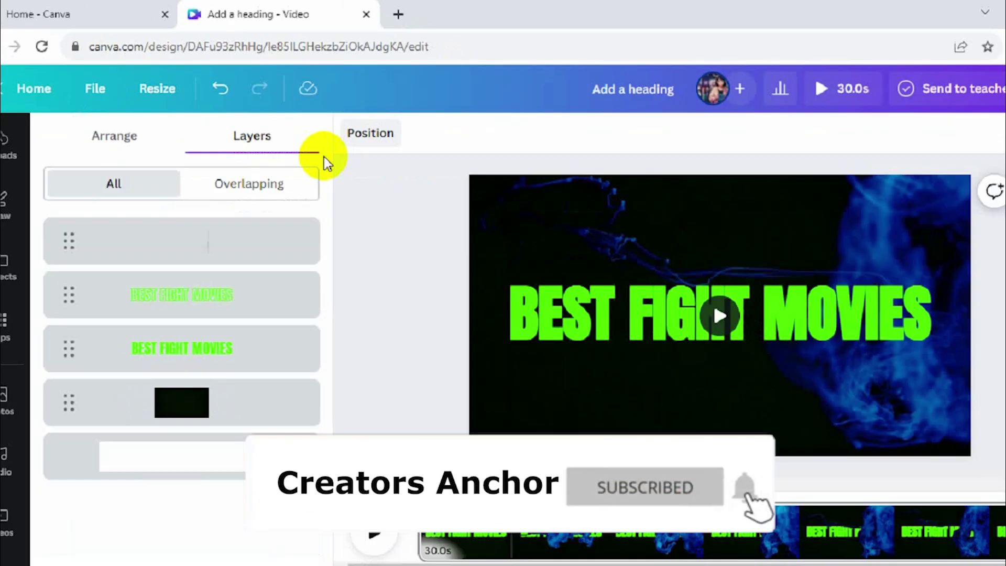
left_click(202, 280)
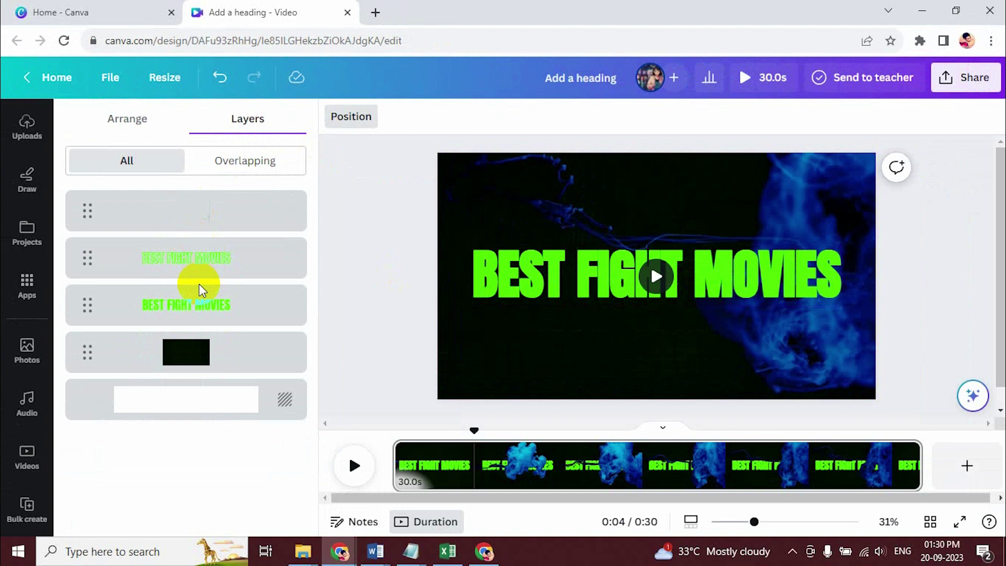
left_click(204, 283)
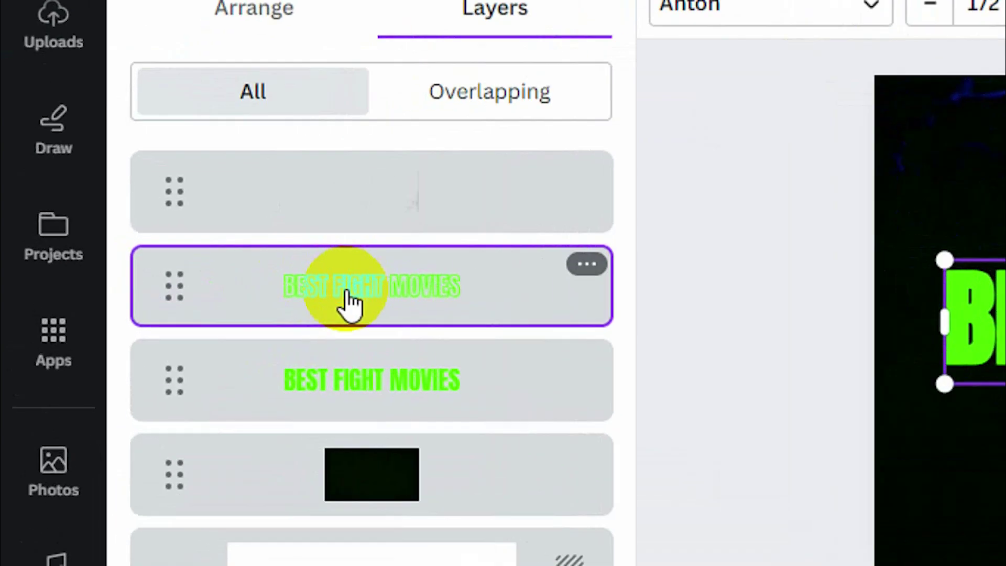
left_click_drag(176, 265, 177, 203)
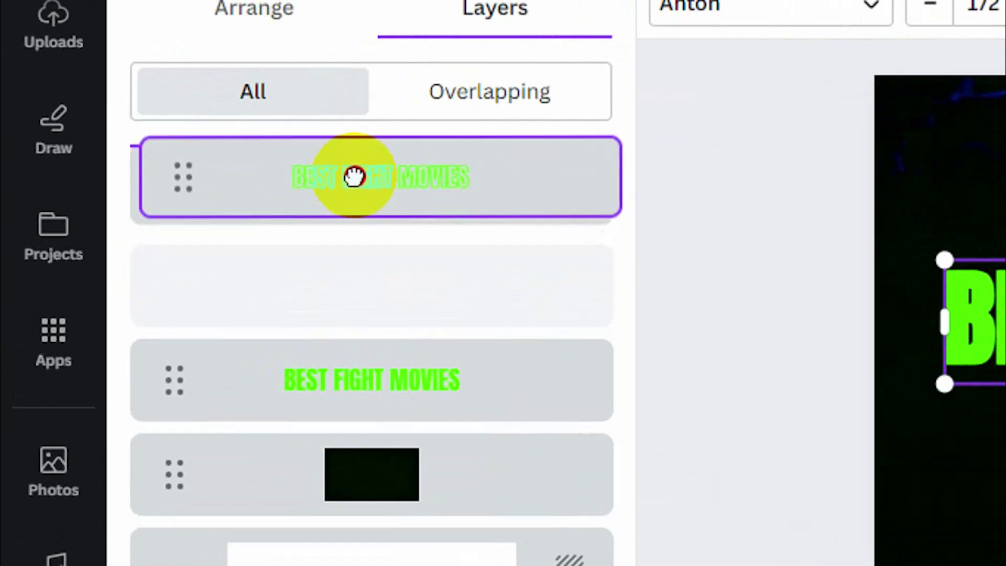
left_click_drag(354, 177, 350, 157)
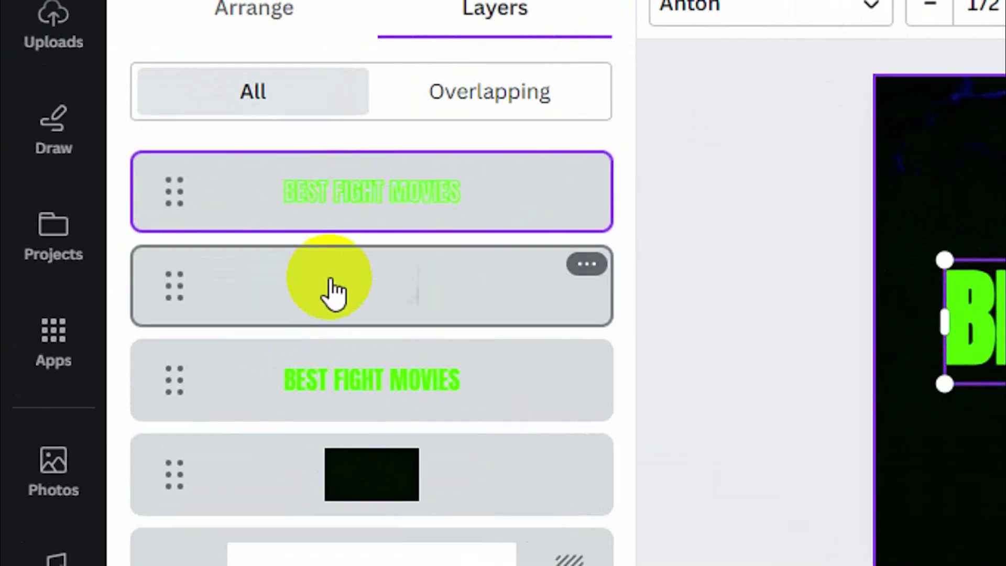
left_click(335, 382)
left_click(337, 460)
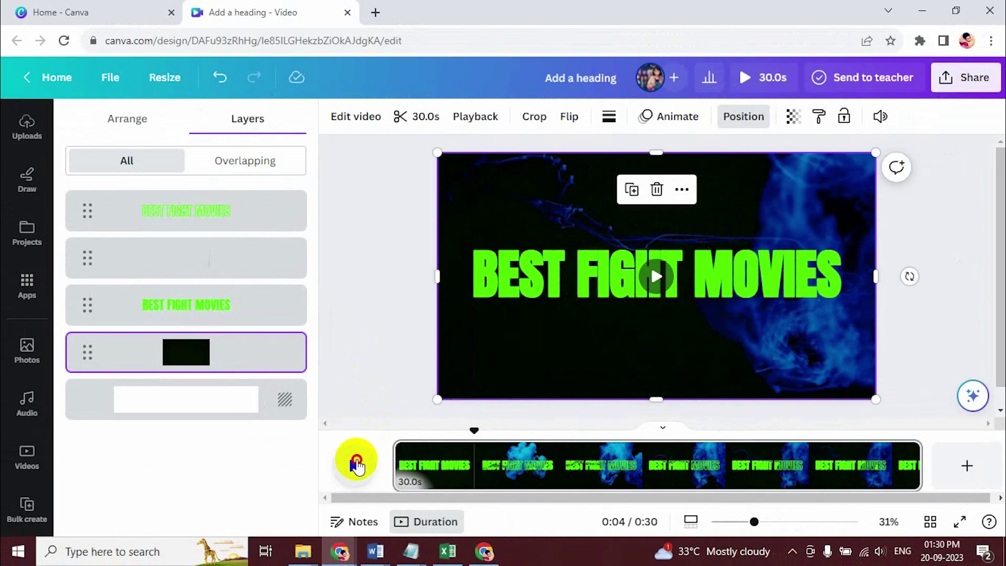
left_click(356, 462)
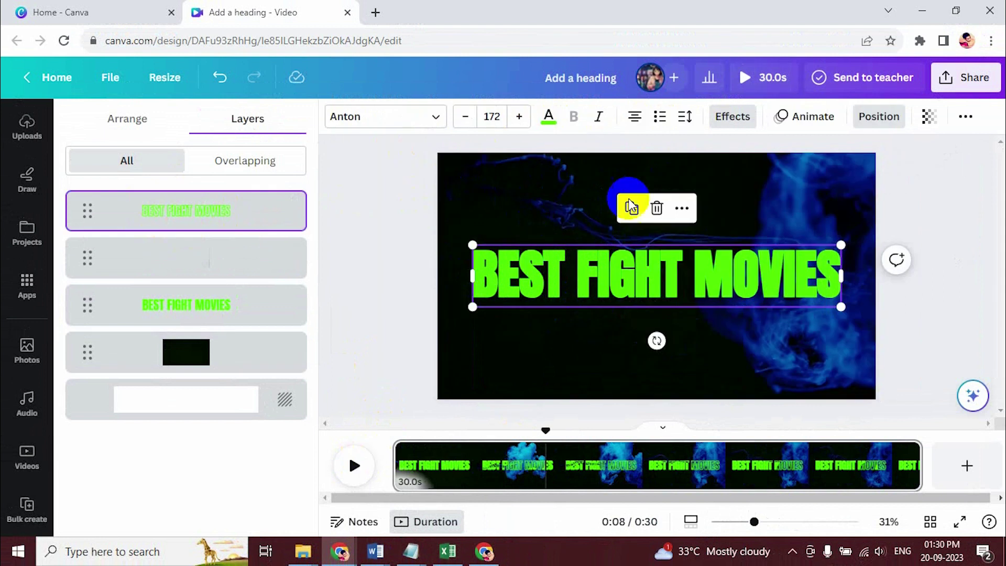
Reduce the top heading's Hollow outline thickness to 1 and preview the intro
left_click(765, 119)
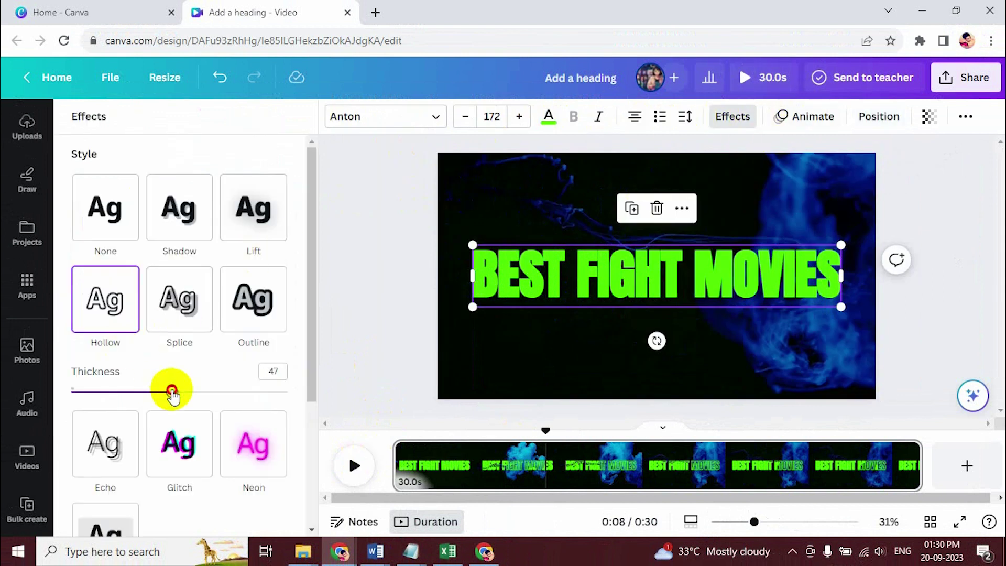
left_click_drag(172, 391, 71, 386)
left_click(370, 473)
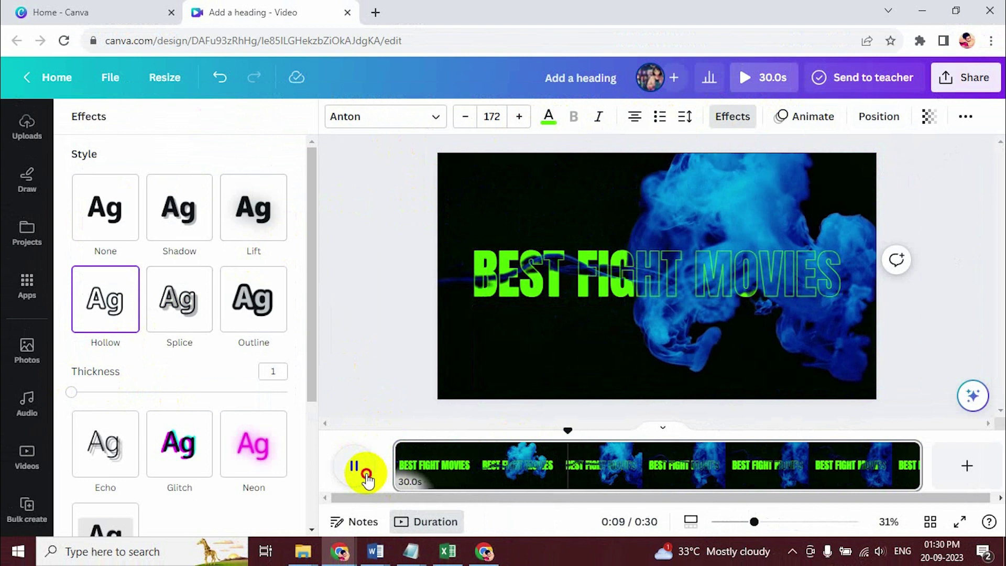
left_click(356, 466)
left_click(408, 477)
left_click(356, 467)
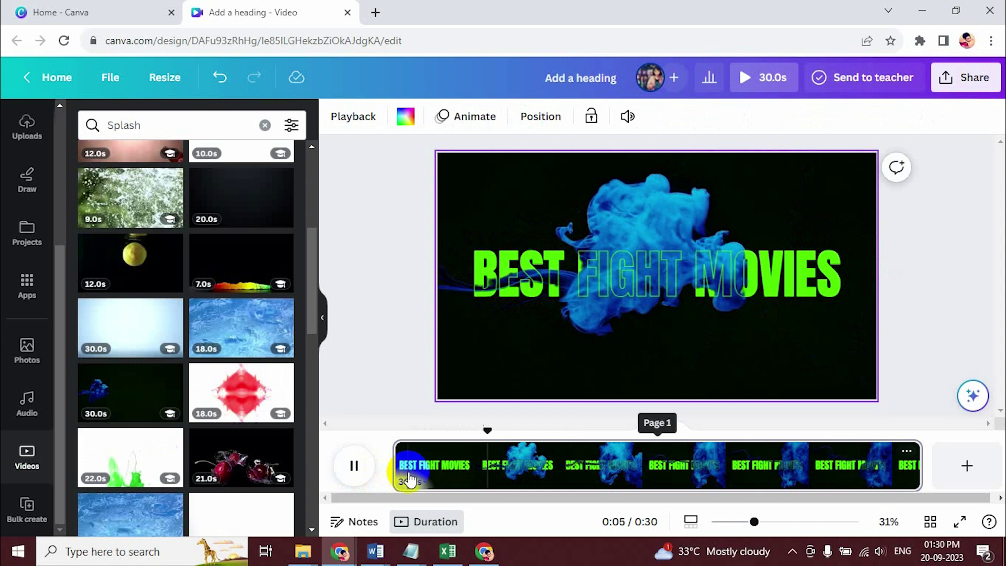
mouse_move(880, 465)
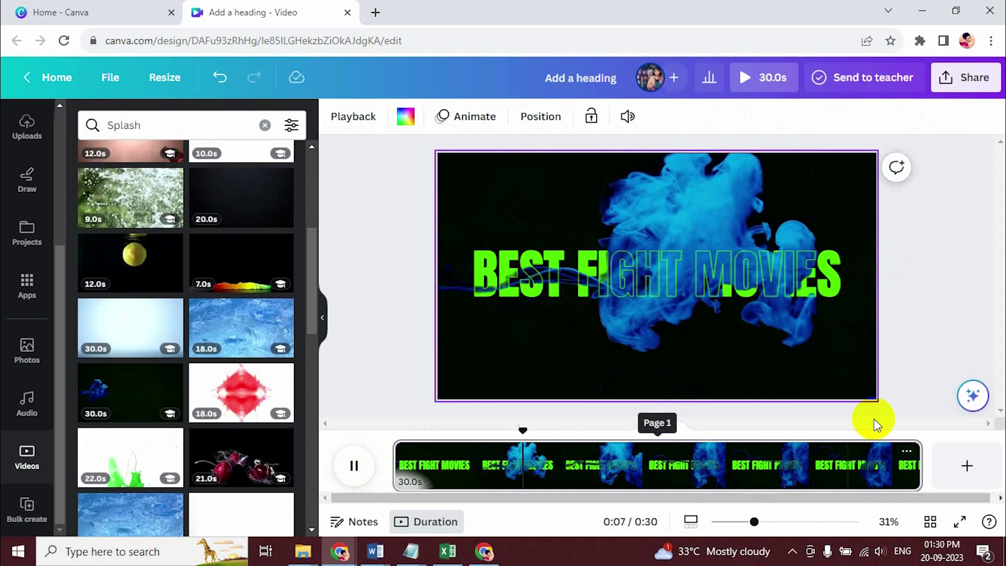
Add a second page filled with the uploaded crowd photo of the shirtless fighter
left_click(669, 352)
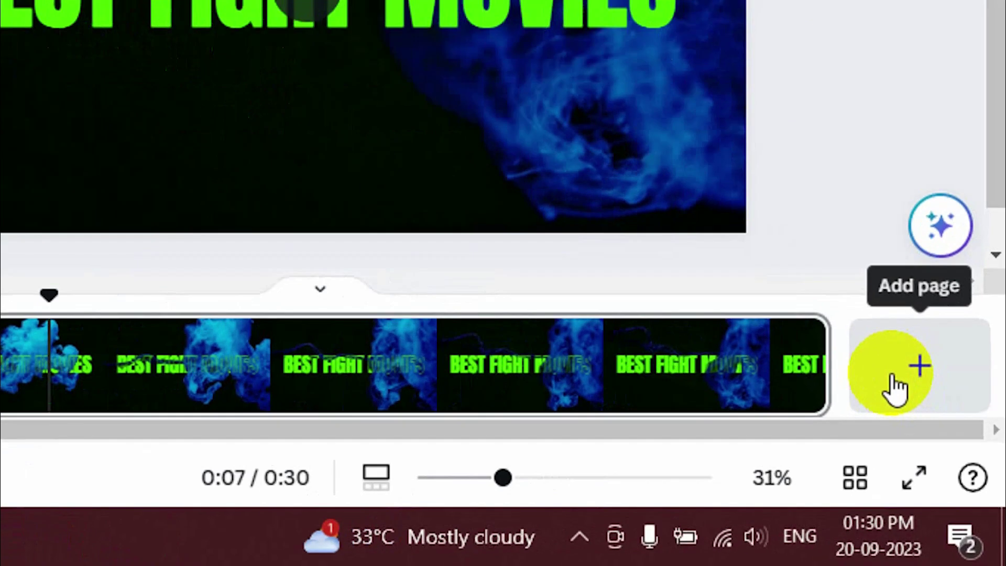
left_click(893, 378)
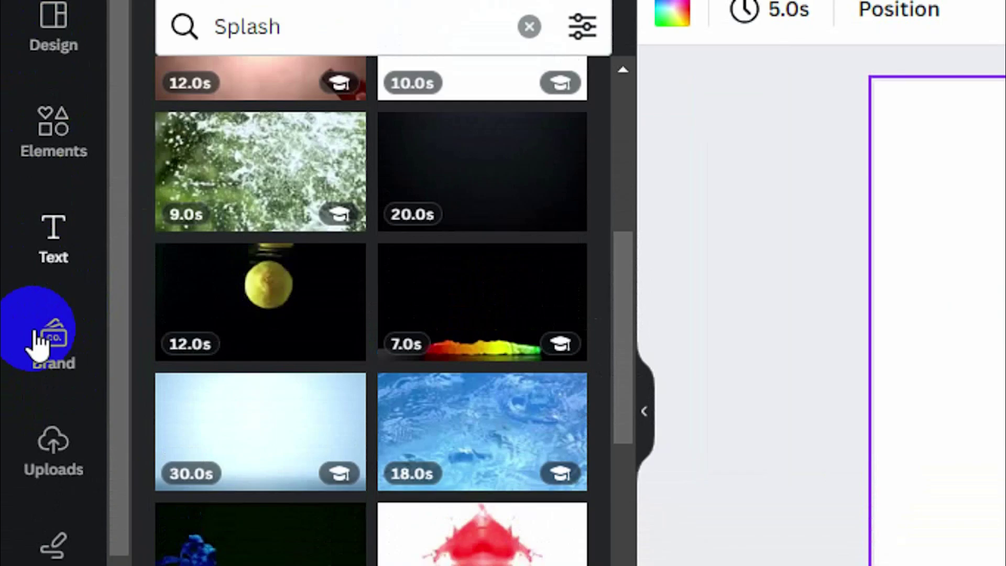
left_click(49, 456)
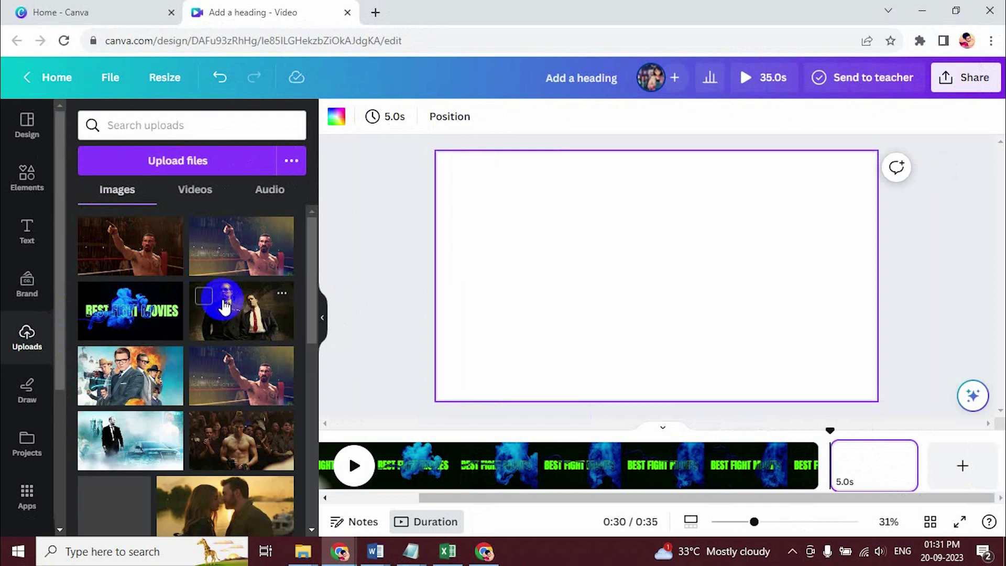
left_click(232, 433)
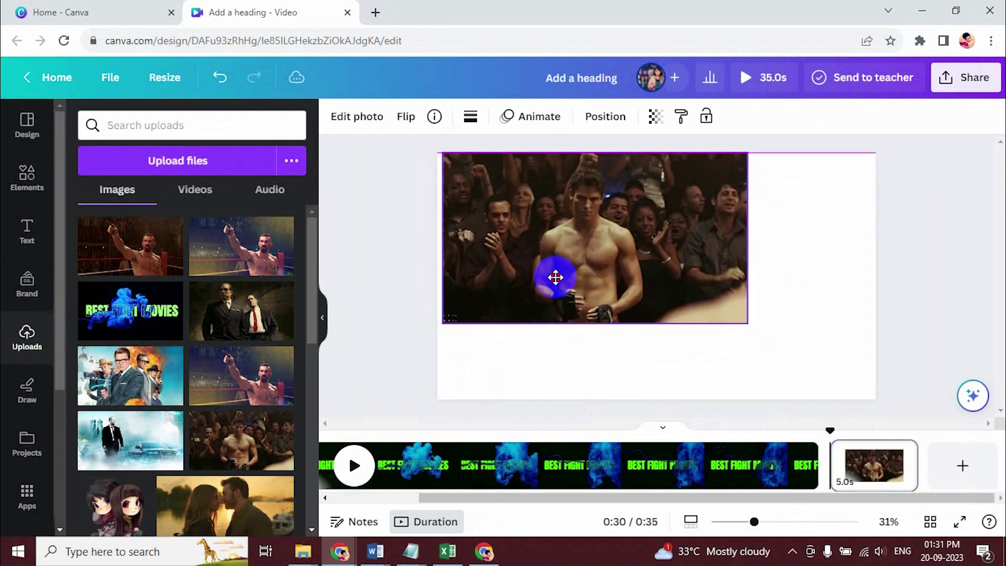
left_click_drag(618, 312, 551, 275)
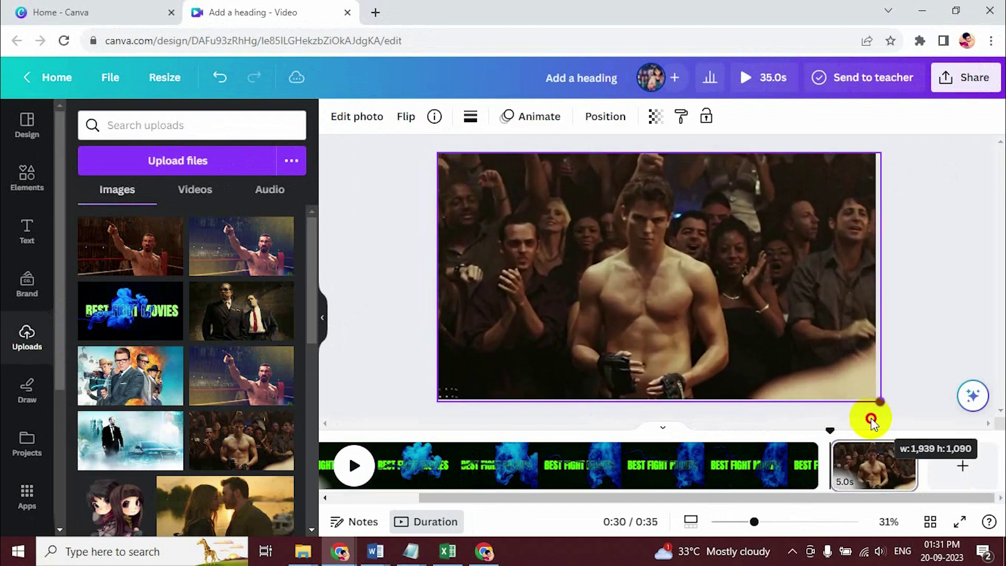
left_click_drag(741, 325, 875, 399)
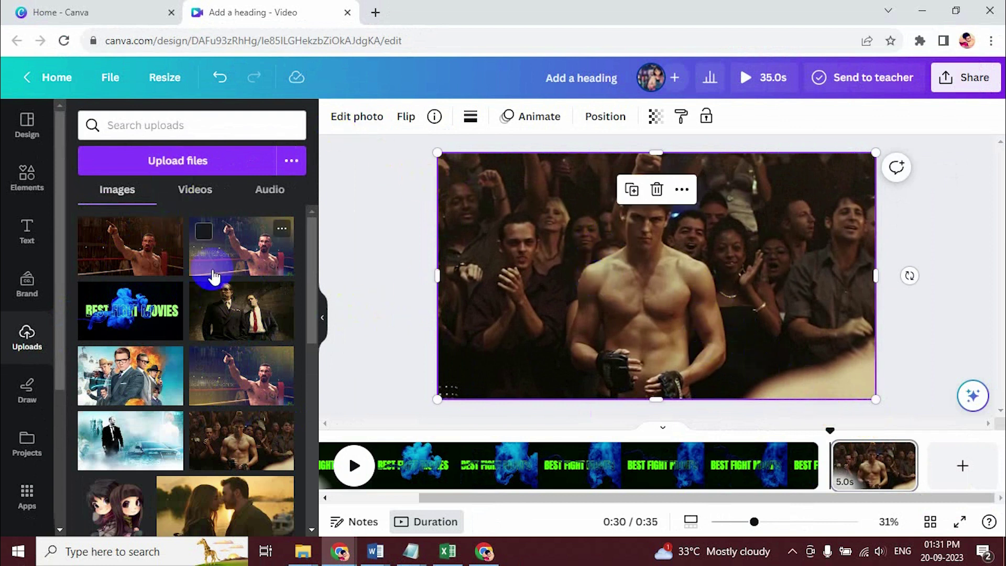
left_click(29, 234)
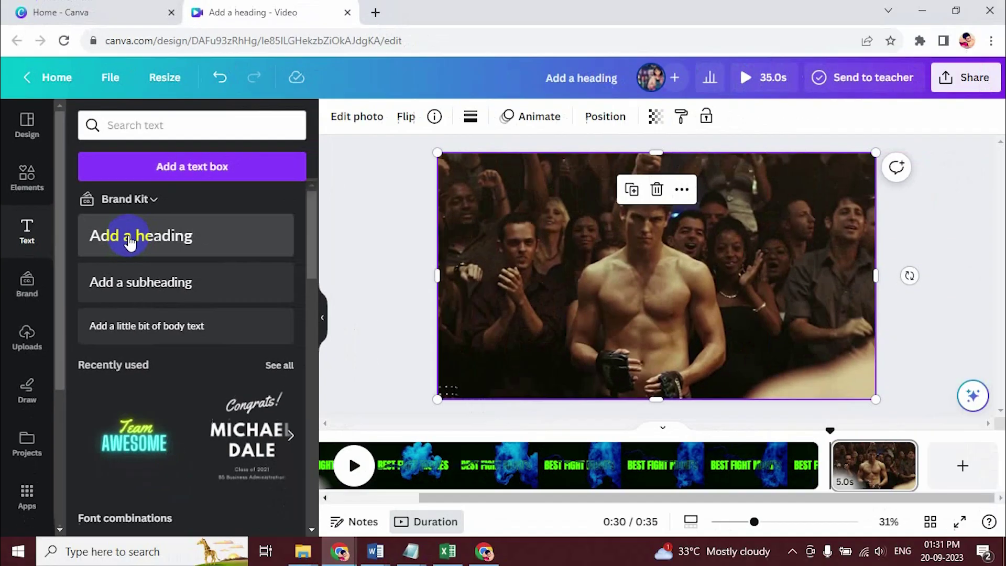
Add a large NEVER BACK DOWN heading in Anton to page 2
left_click(127, 233)
type("NEVER BACK DOWN")
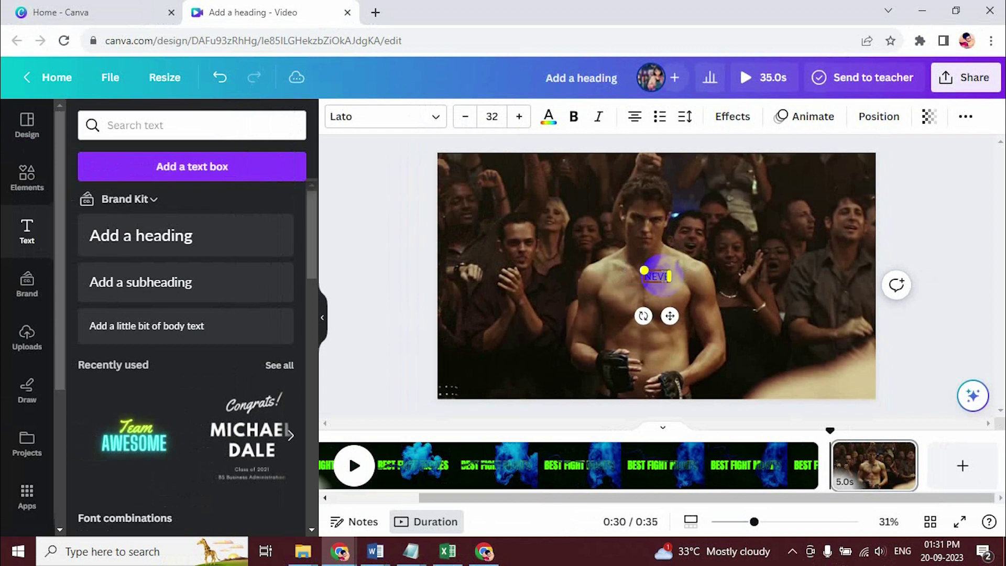
left_click_drag(697, 283, 895, 408)
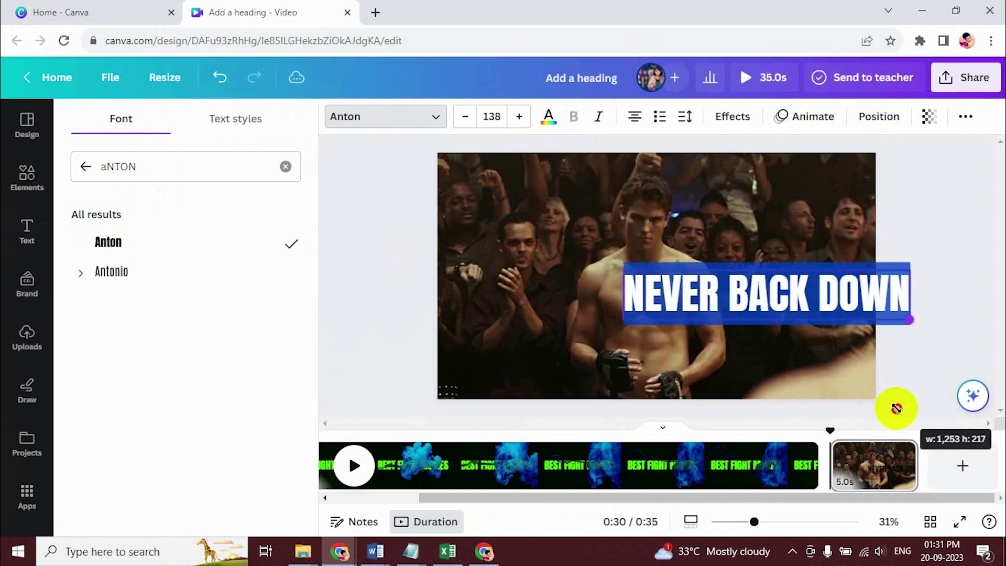
left_click(789, 325)
left_click_drag(796, 299, 705, 343)
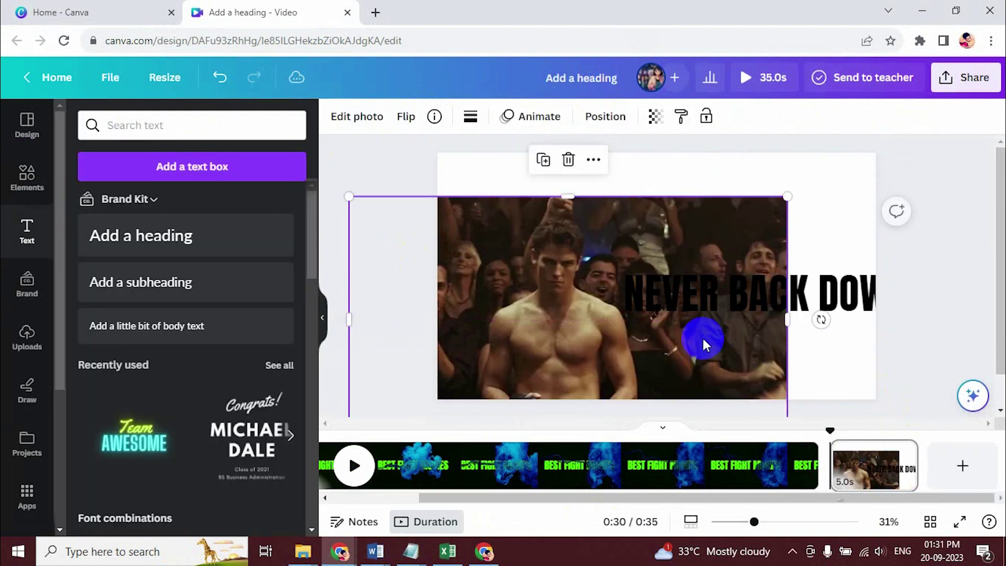
Give the heading a square, tight, translucent grey Background effect and place it near the bottom
left_click(732, 117)
left_click(106, 360)
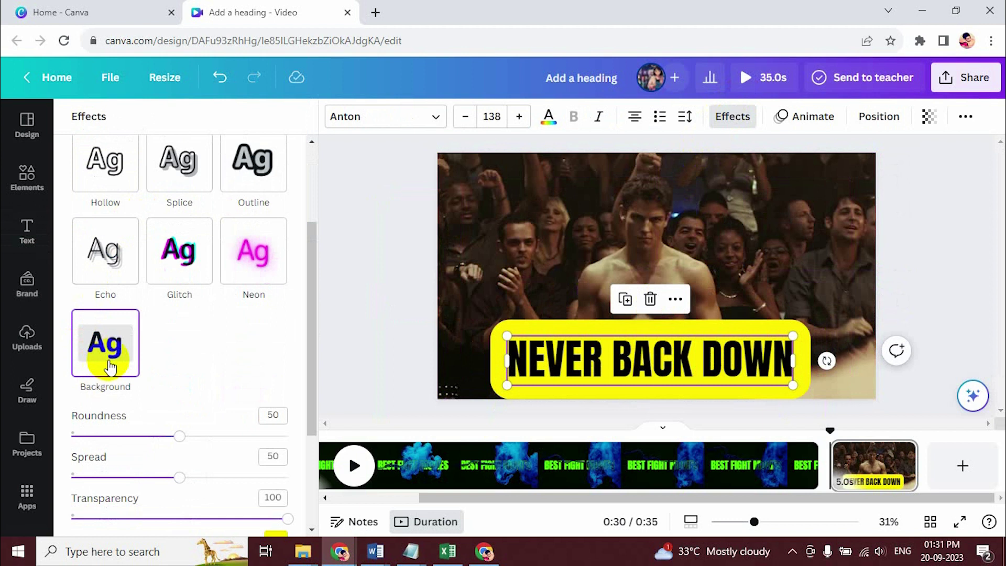
left_click_drag(126, 436, 71, 436)
left_click_drag(152, 476, 71, 477)
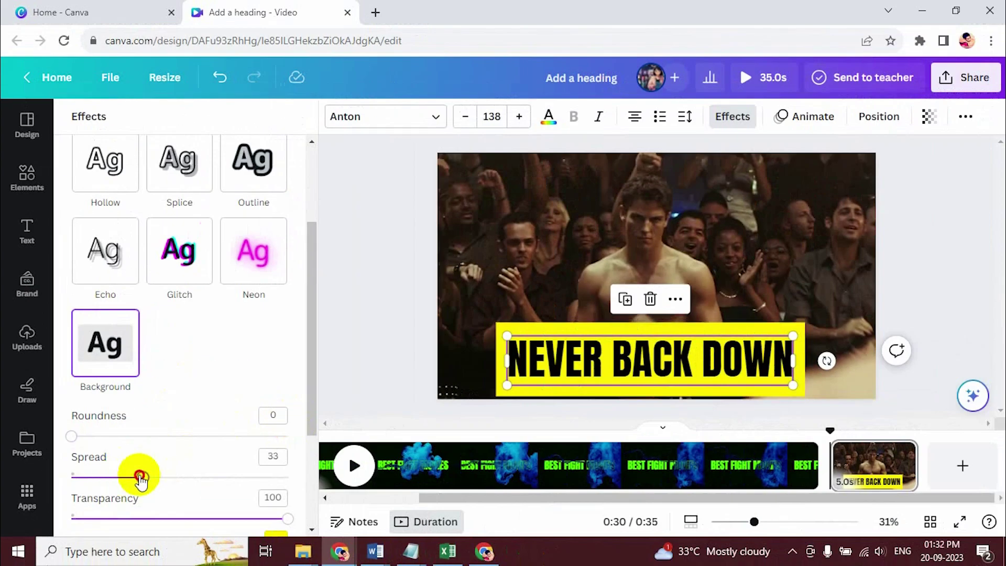
scroll(258, 458, "down", 3)
left_click_drag(288, 345, 157, 345)
left_click(256, 368)
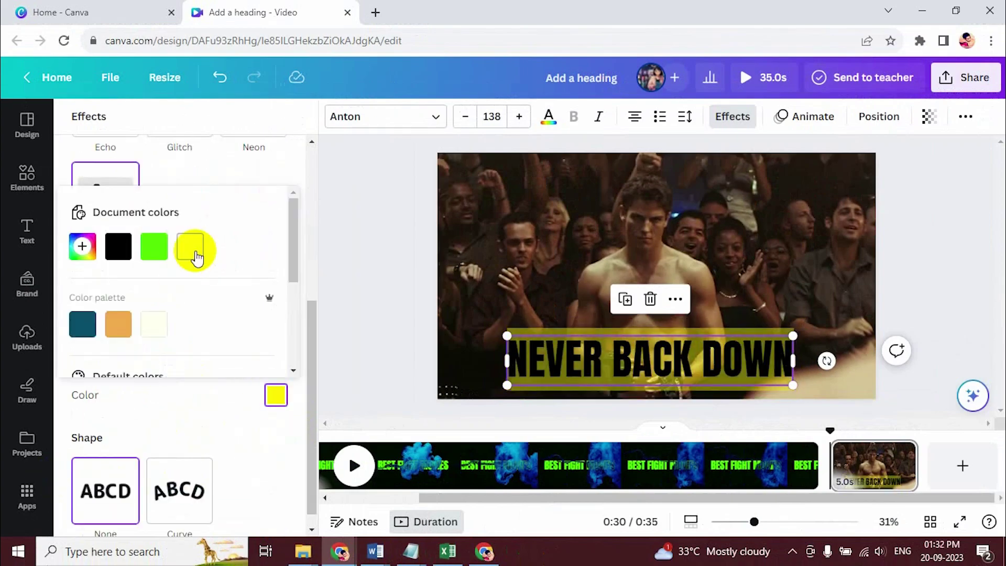
left_click(325, 309)
left_click_drag(644, 390, 725, 403)
left_click_drag(523, 356, 579, 352)
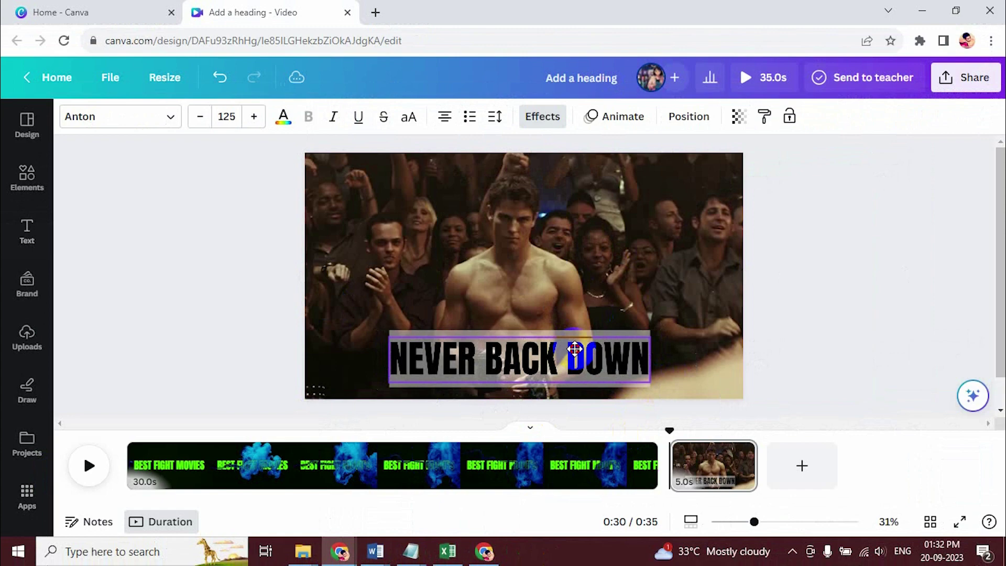
left_click(765, 426)
left_click(743, 452)
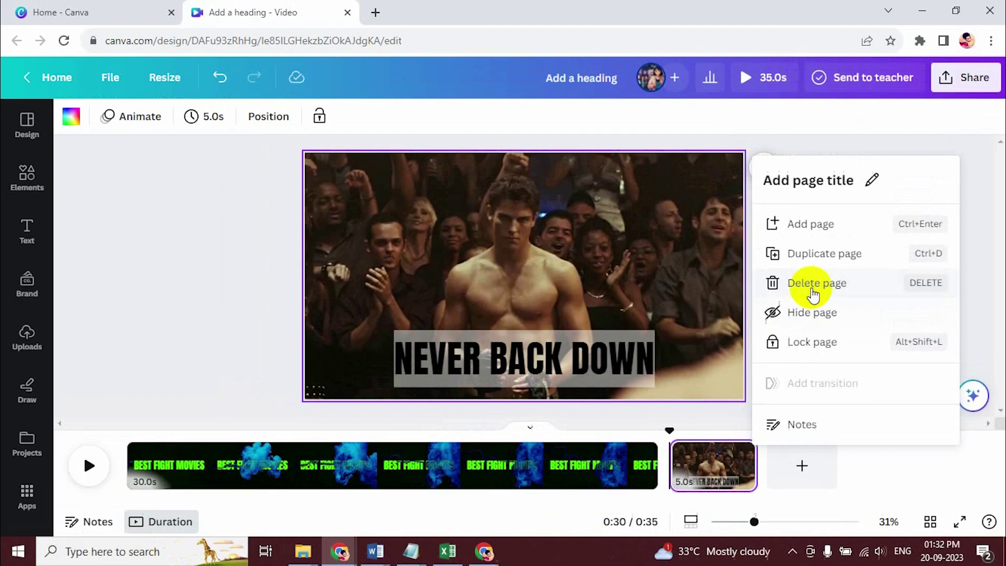
Duplicate page 2, retitle the heading Transporter and delete the crowd photo
left_click(815, 262)
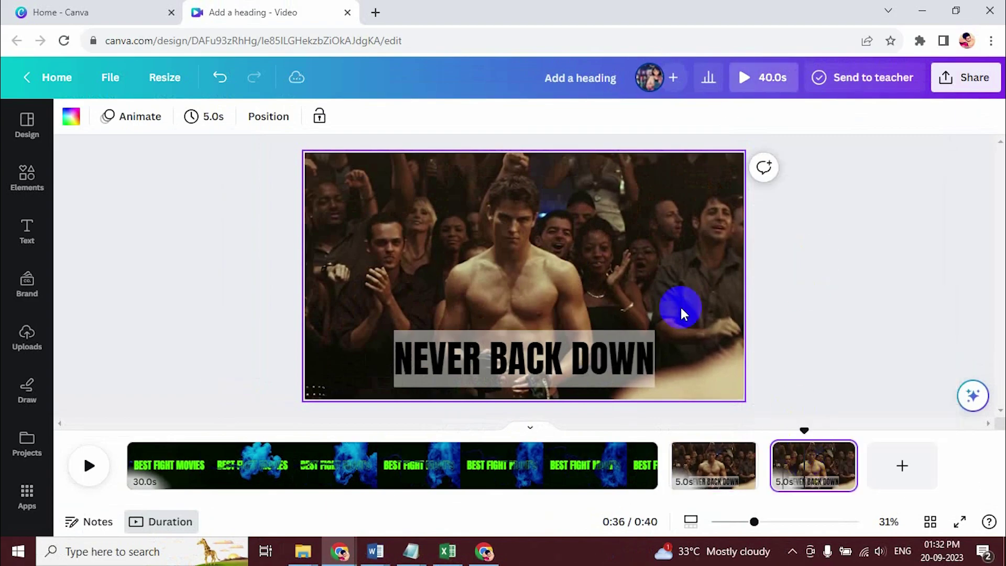
left_click(585, 258)
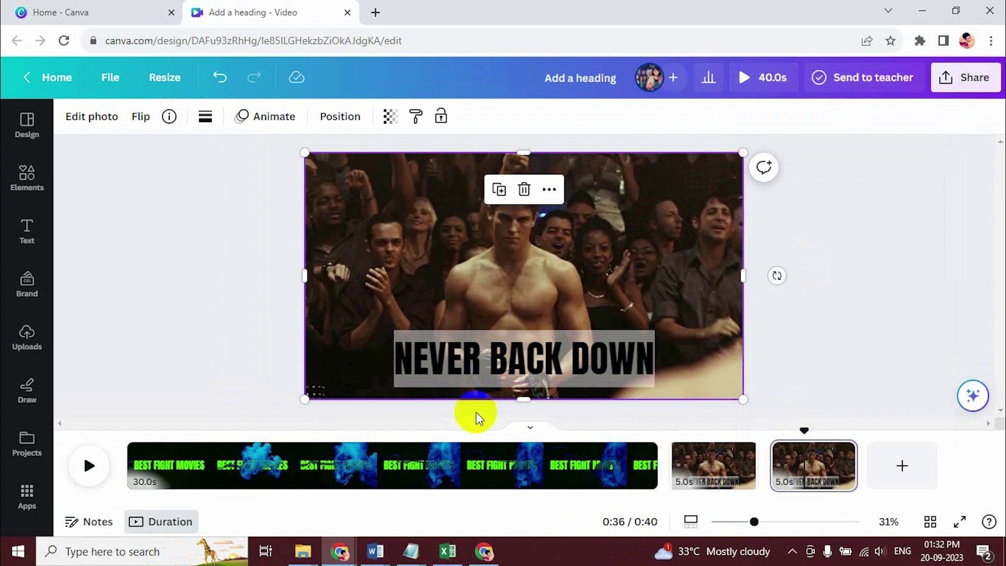
mouse_move(410, 551)
left_click(610, 492)
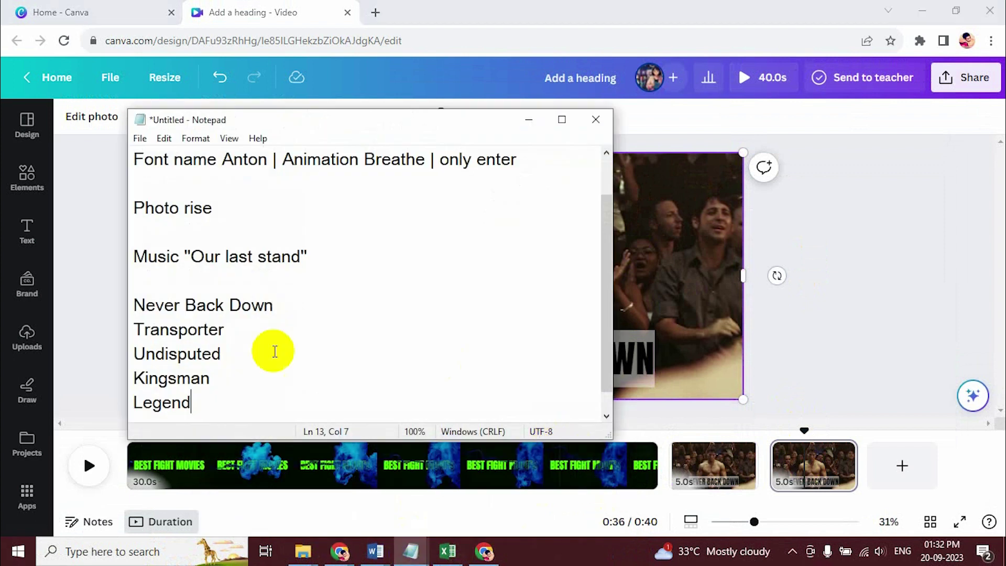
left_click_drag(235, 327, 132, 329)
key("ctrl+c")
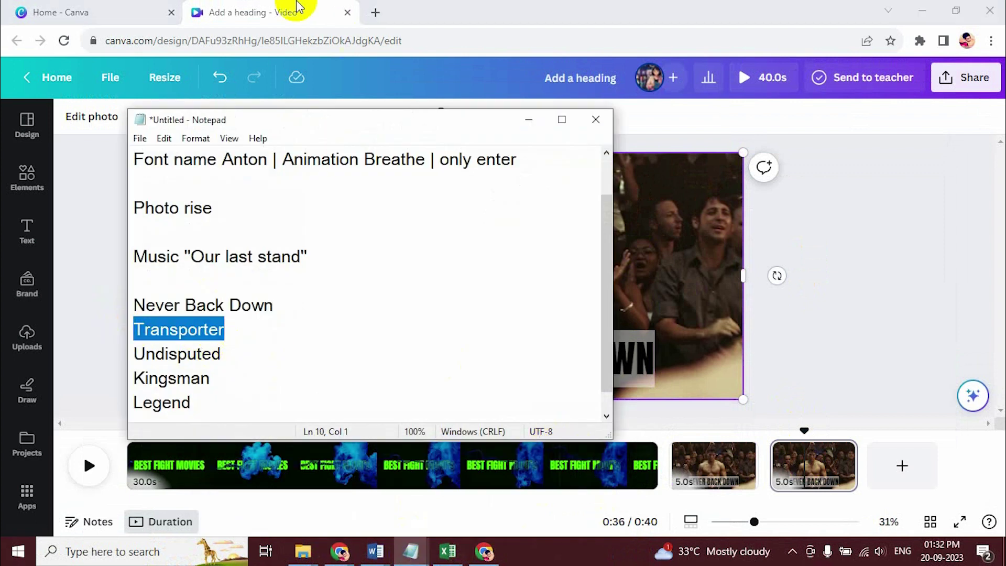
left_click(293, 10)
left_click(490, 369)
double_click(490, 370)
key("ctrl+v")
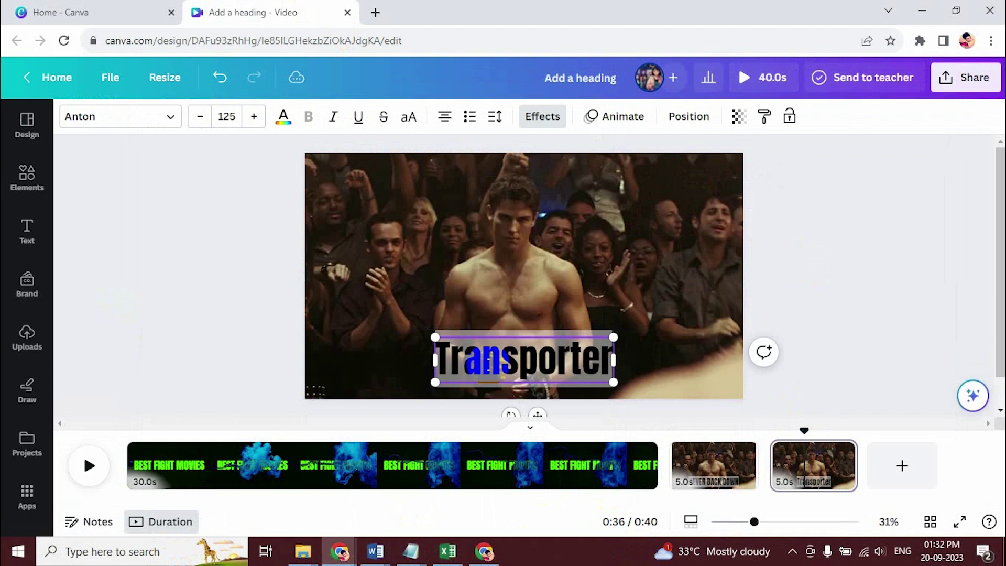
left_click(542, 251)
key("Delete")
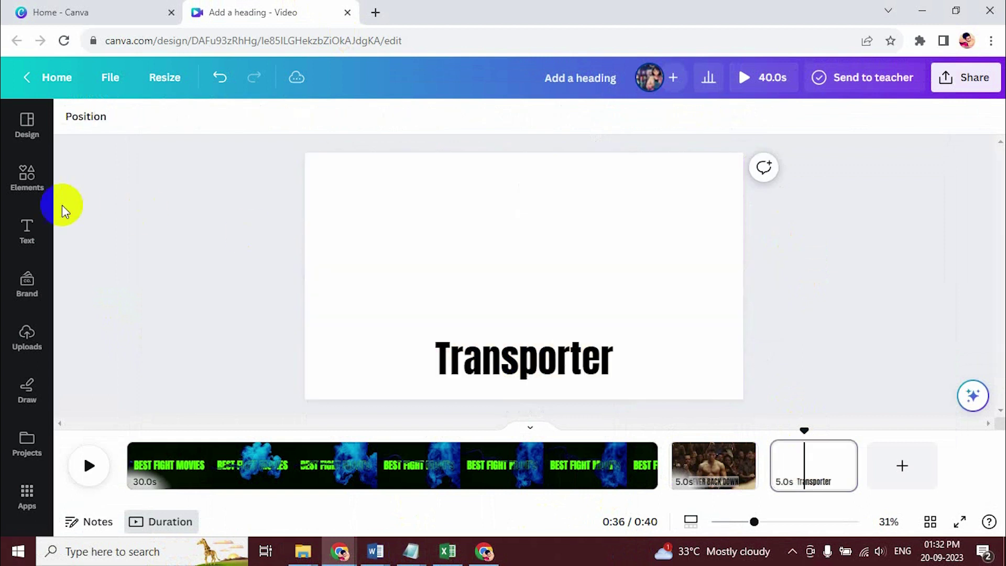
Add the uploaded Transporter photo and enlarge it to fill the page
left_click(27, 335)
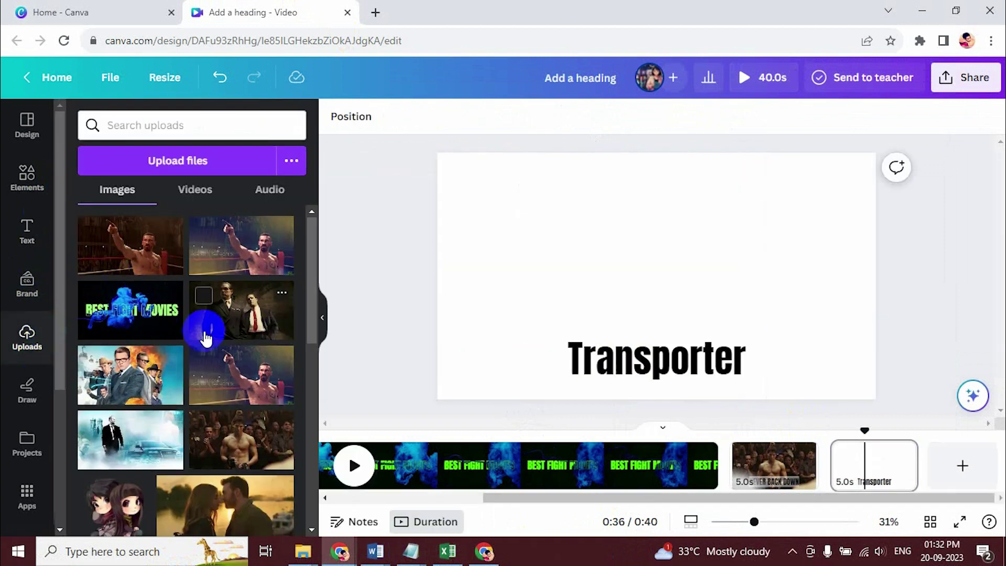
scroll(202, 332, "down", 2)
scroll(202, 337, "down", 2)
left_click(131, 293)
left_click_drag(584, 285, 524, 256)
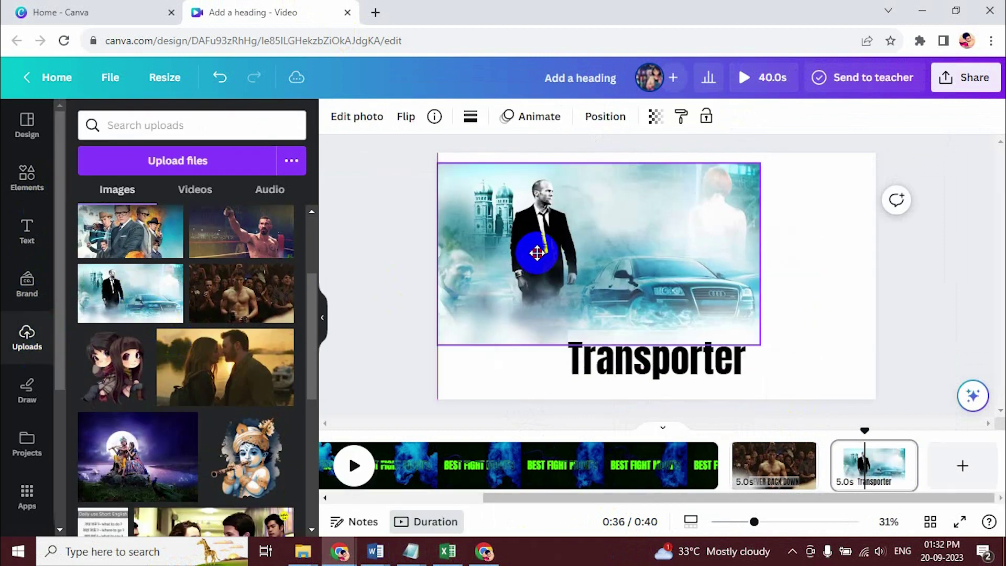
left_click_drag(760, 334, 872, 390)
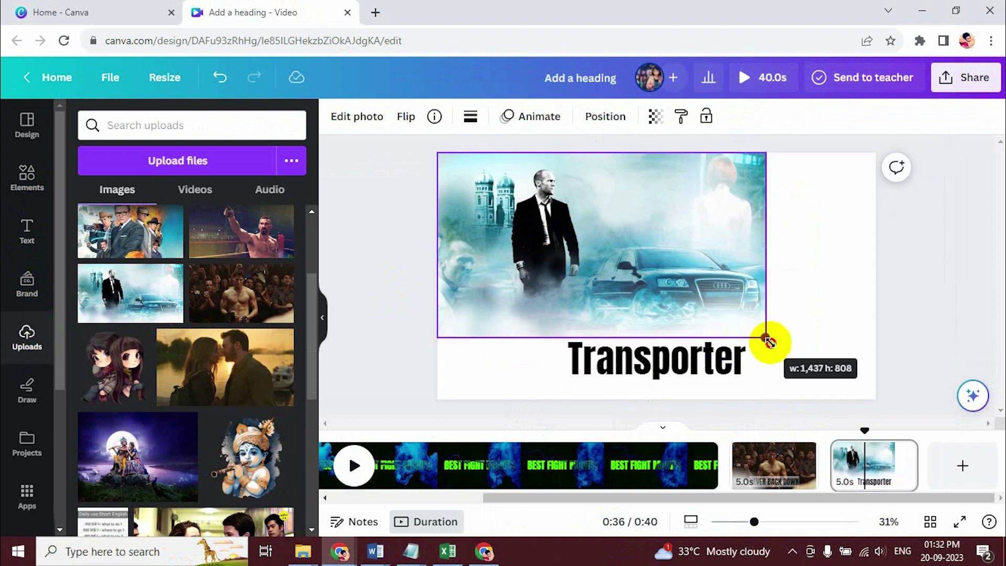
Duplicate the Transporter page to create a fourth page
key("ctrl+Return")
key("Delete")
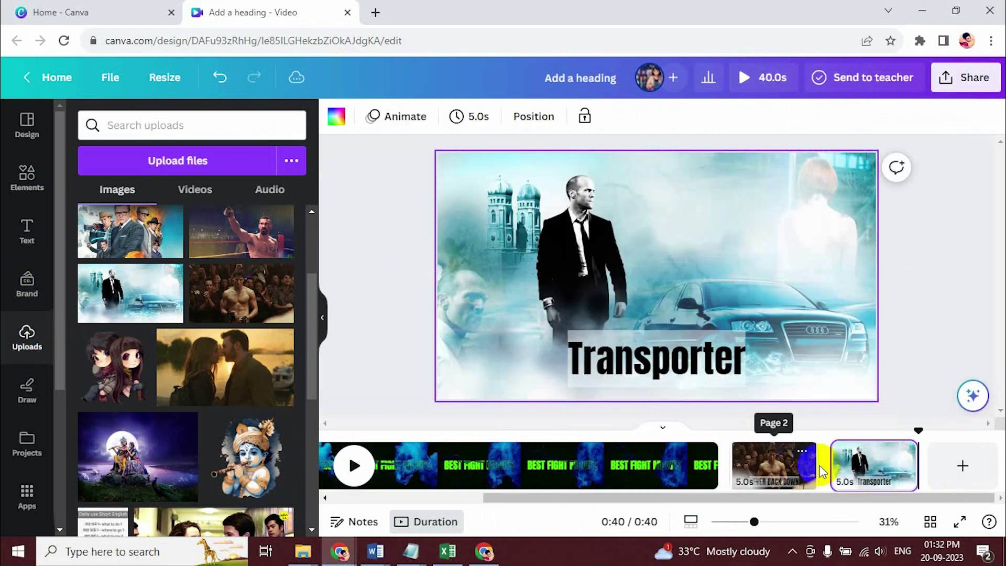
right_click(873, 465)
left_click(860, 220)
Retitle the new page 'Undisputed' and enlarge the boxer photo to fill it
left_click(558, 494)
key("ctrl+c")
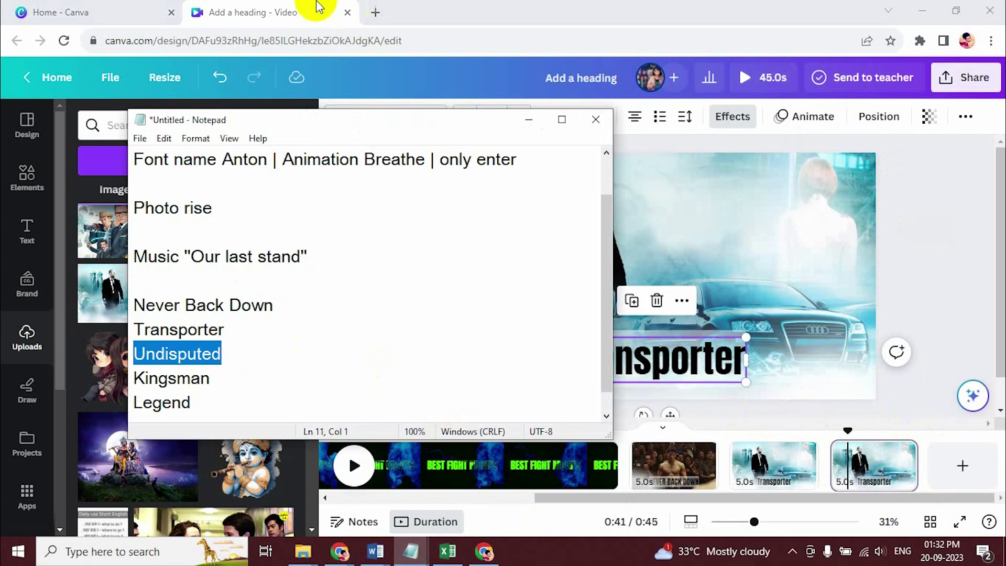
left_click(314, 11)
key("ctrl+v")
mouse_move(241, 231)
left_mouse_down()
mouse_move(516, 257)
mouse_move(459, 225)
left_mouse_up()
left_click_drag(761, 337, 874, 399)
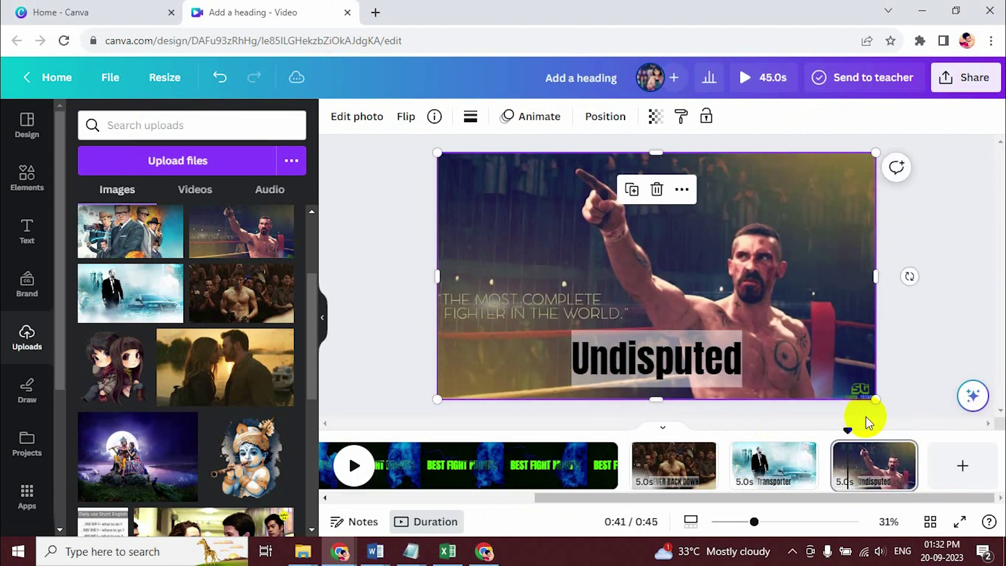
Duplicate the Undisputed page into a 'Kingsman' page with the Kingsman photo filling it
left_click(921, 427)
double_click(656, 357)
key("alt+Tab")
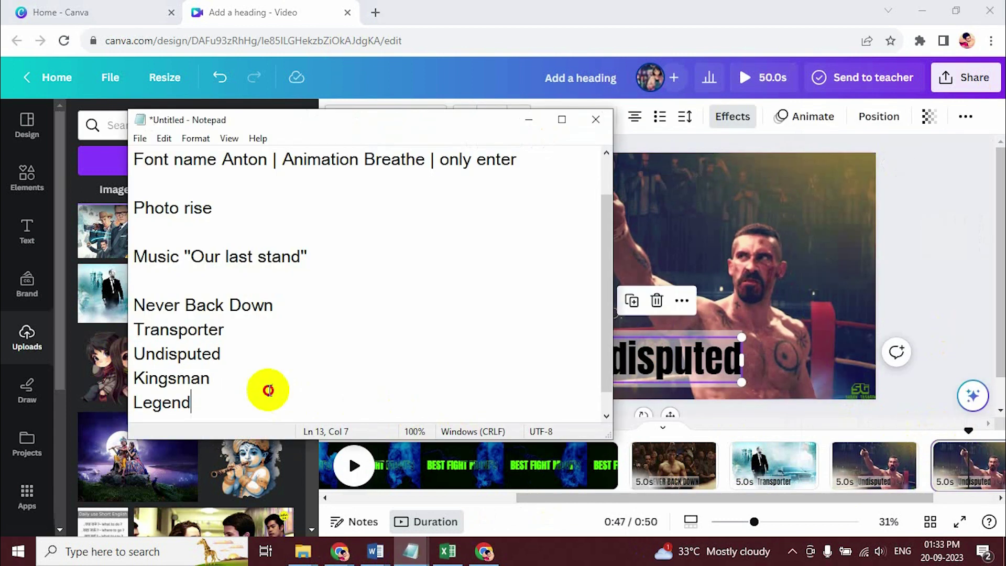
key("alt+Tab")
key("ctrl+v")
left_click(785, 210)
key("Delete")
left_click(130, 231)
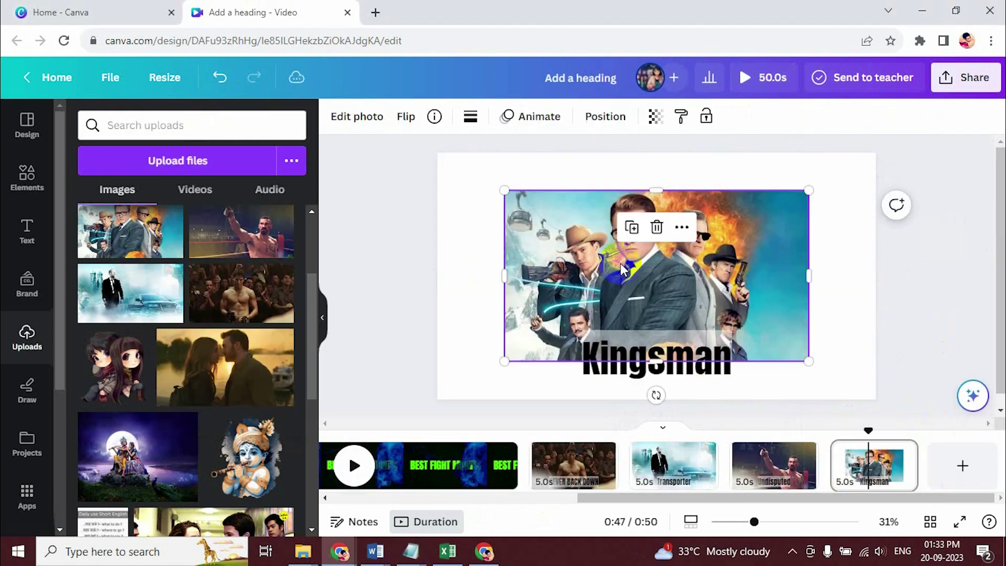
mouse_move(808, 359)
left_mouse_down()
mouse_move(759, 336)
mouse_move(875, 399)
left_mouse_up()
Duplicate the Kingsman page into a 'Legend' page with the Legend photo filling it
left_click(933, 465)
key("alt+Tab")
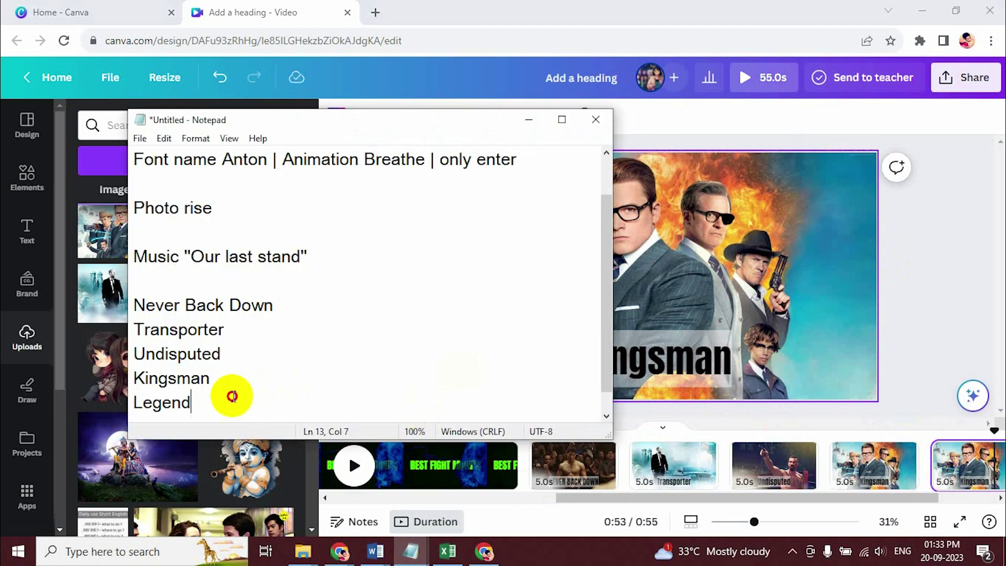
key("alt+Tab")
double_click(640, 354)
key("ctrl+v")
left_click(785, 209)
key("Delete")
scroll(197, 307, "up", 3)
left_click_drag(241, 310, 579, 224)
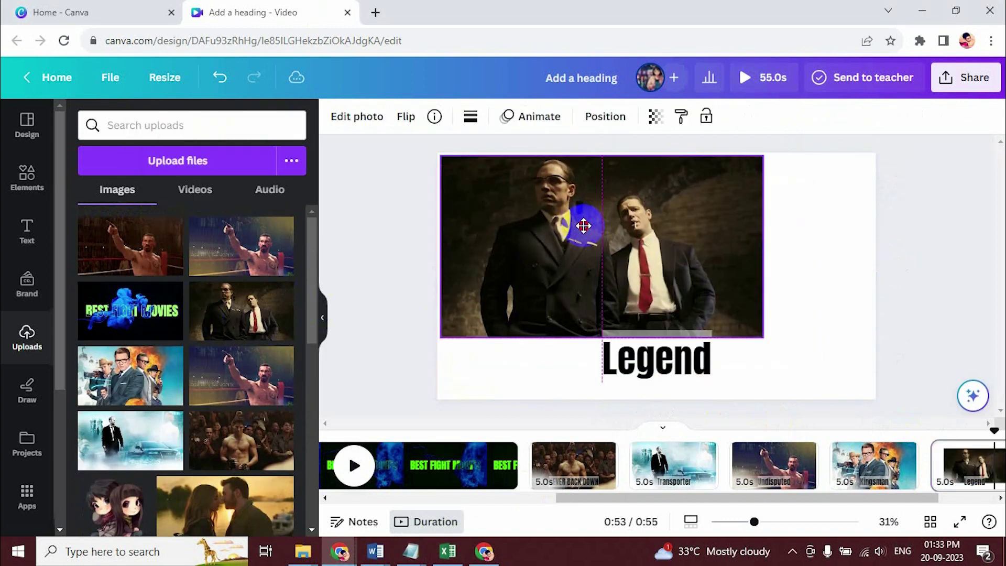
left_click_drag(752, 323, 875, 398)
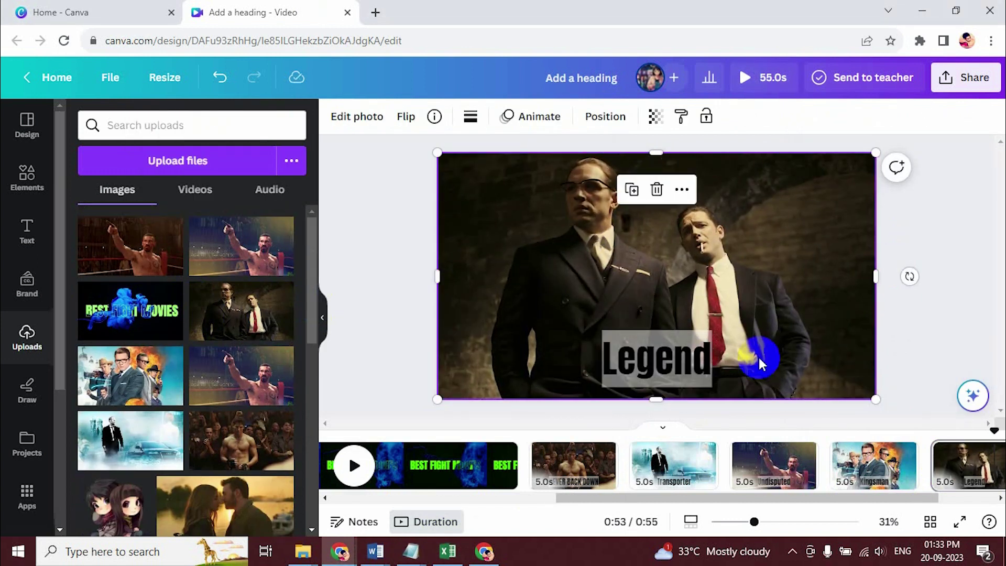
left_click(548, 466)
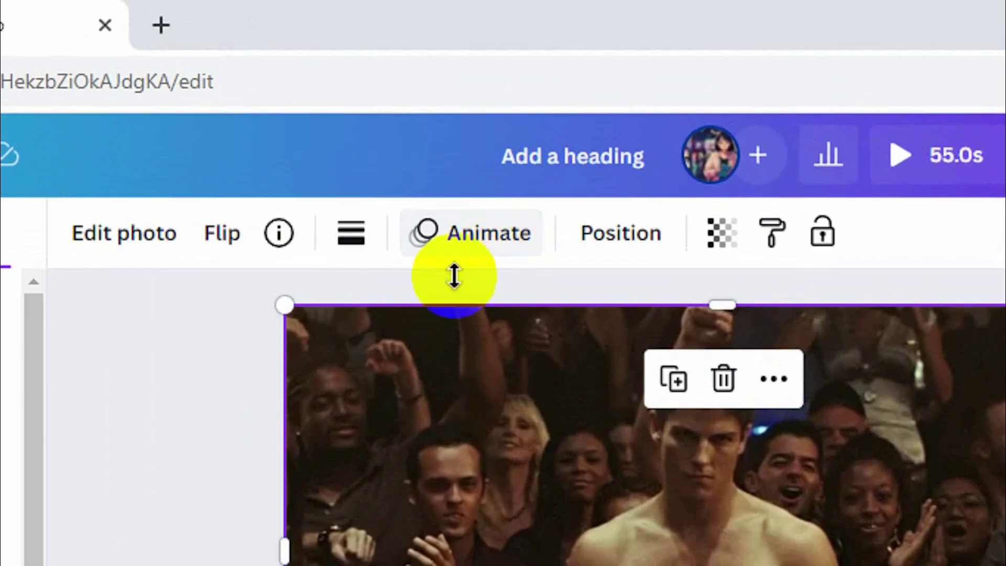
Give the Never Back Down photo a slowed Rise animation, then preview from page 1
left_click(532, 117)
left_click(119, 297)
scroll(119, 297, "down", 2)
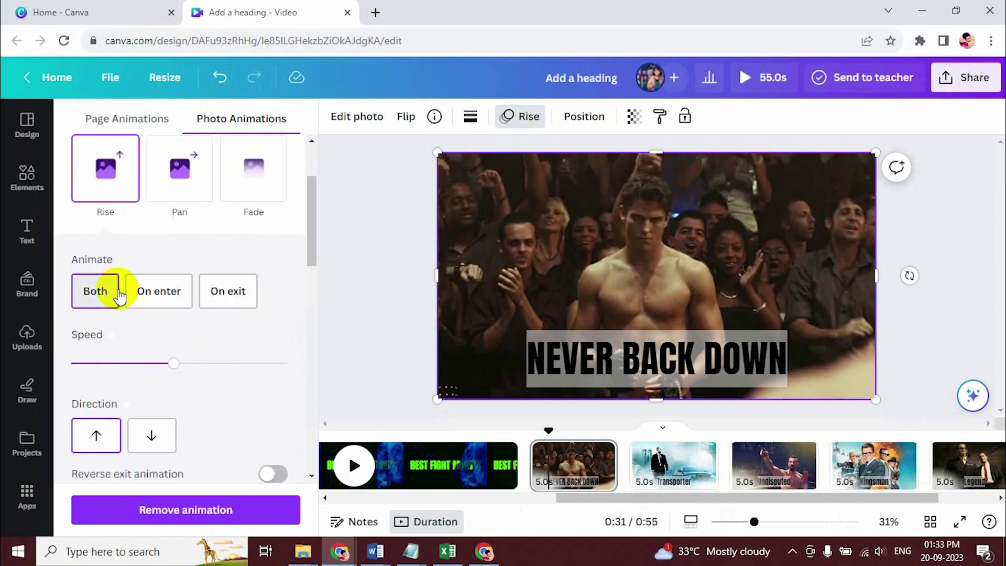
left_click(105, 363)
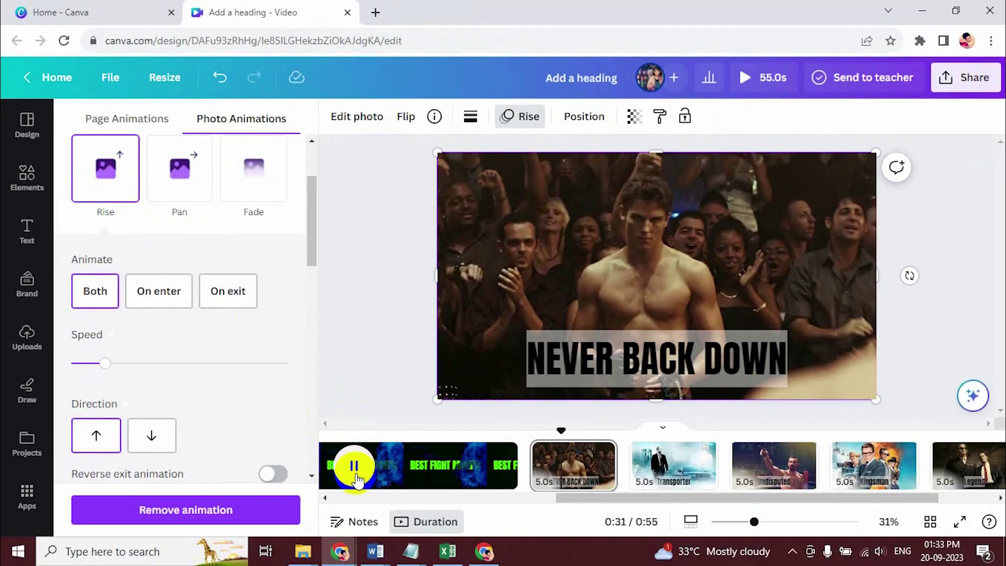
left_click(495, 464)
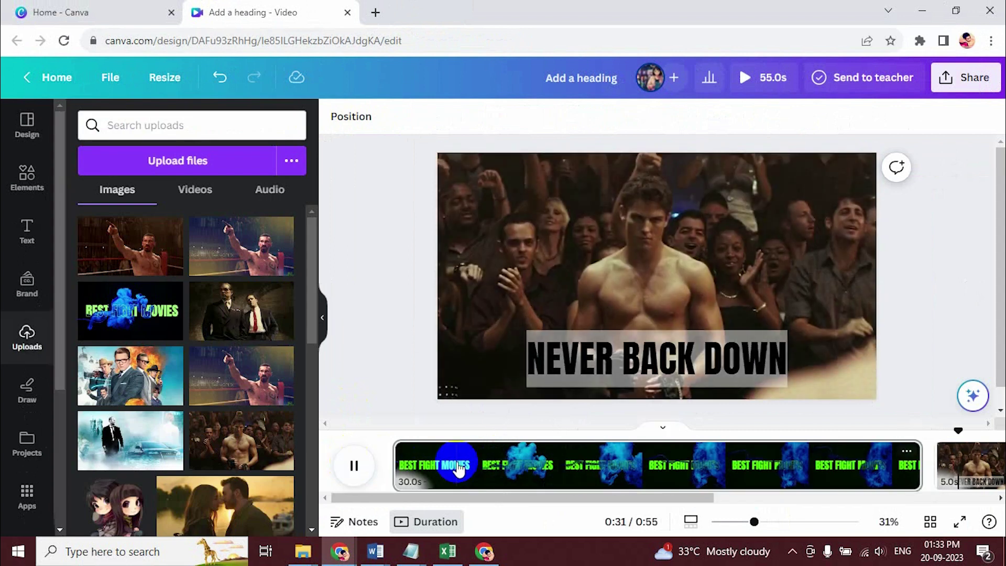
Enlarge the Never Back Down photo past the page edges, recentre it, and preview
left_click(339, 463)
left_click(635, 309)
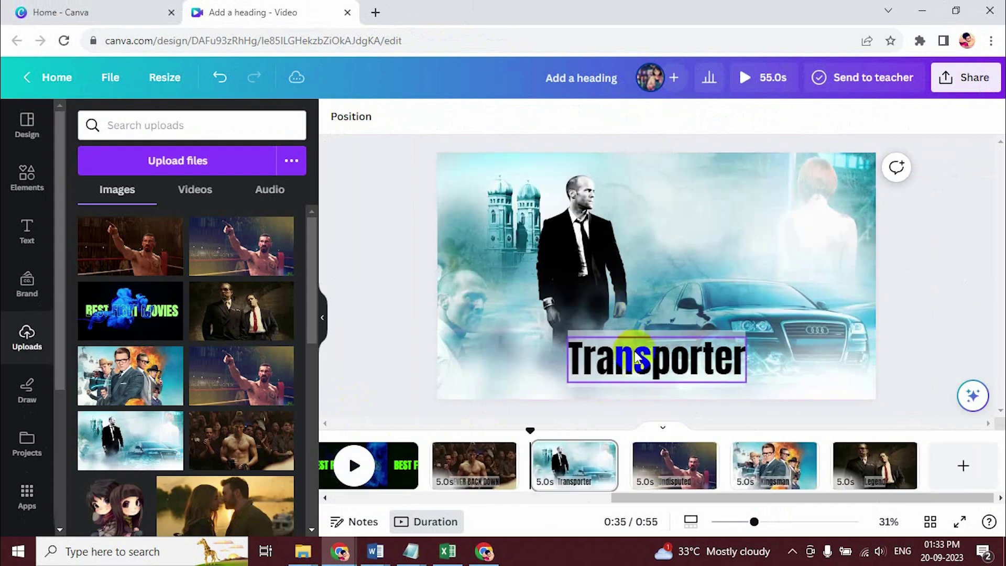
left_click(574, 254)
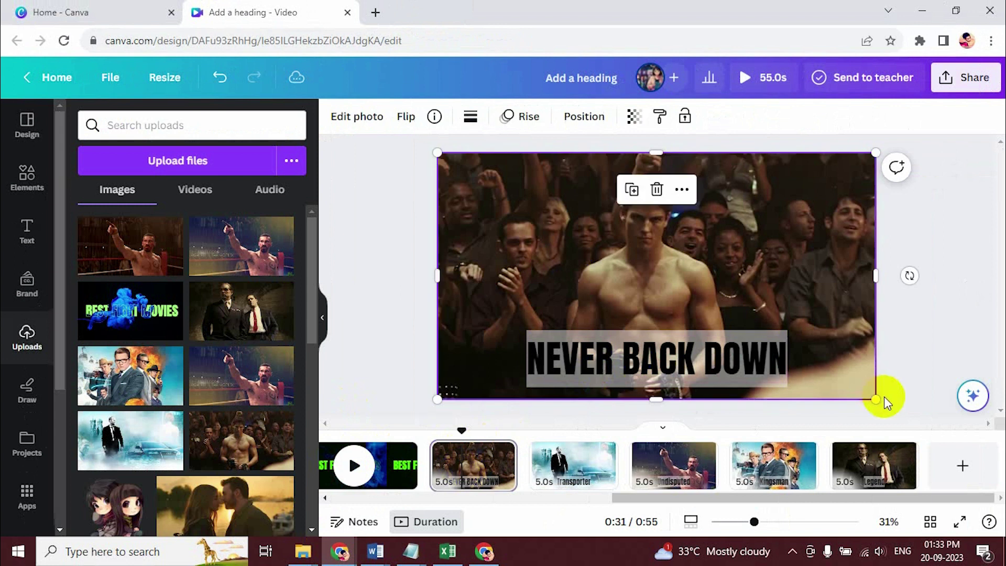
left_click_drag(884, 403, 905, 419)
left_click_drag(683, 270, 665, 259)
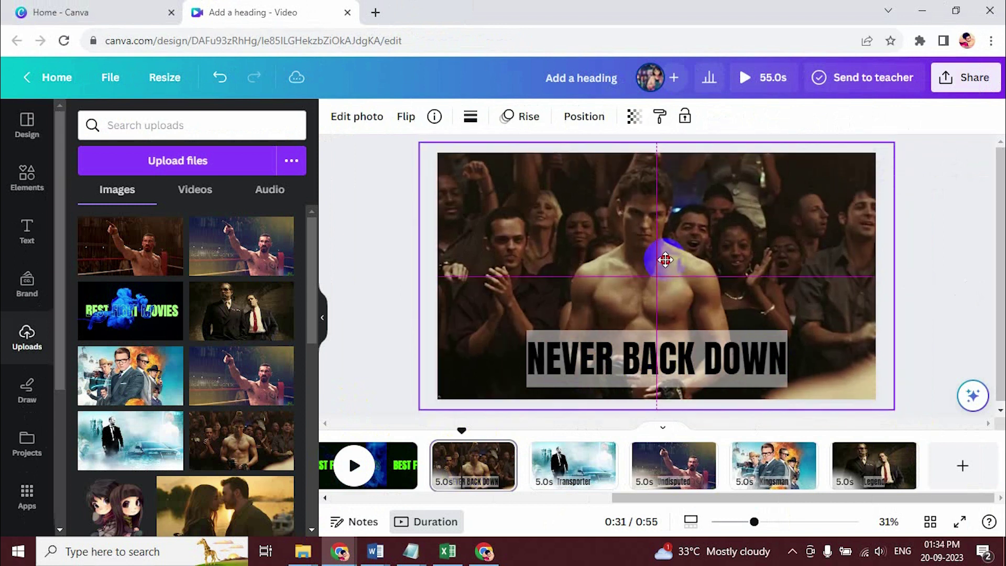
left_click(471, 385)
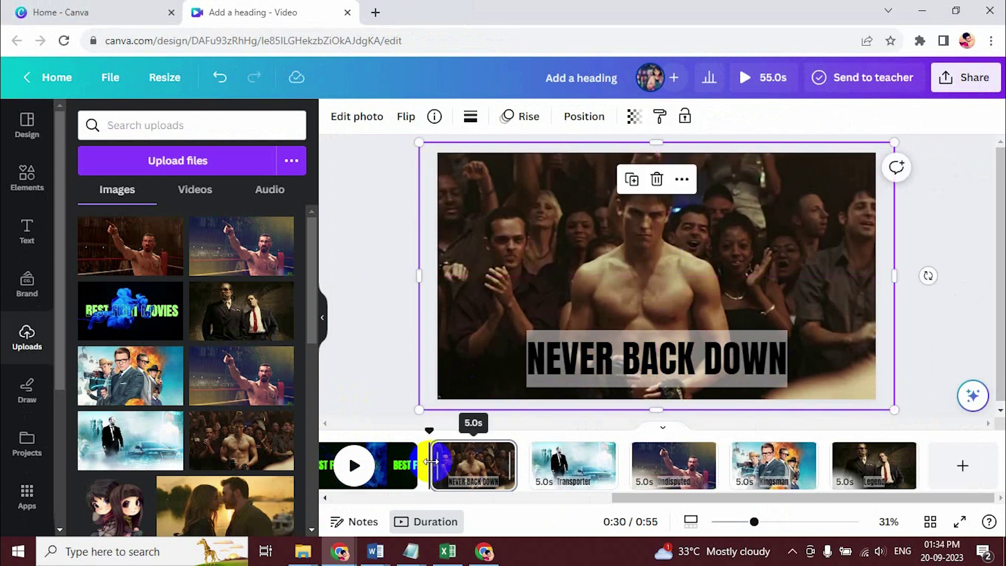
left_click(354, 465)
left_click(366, 465)
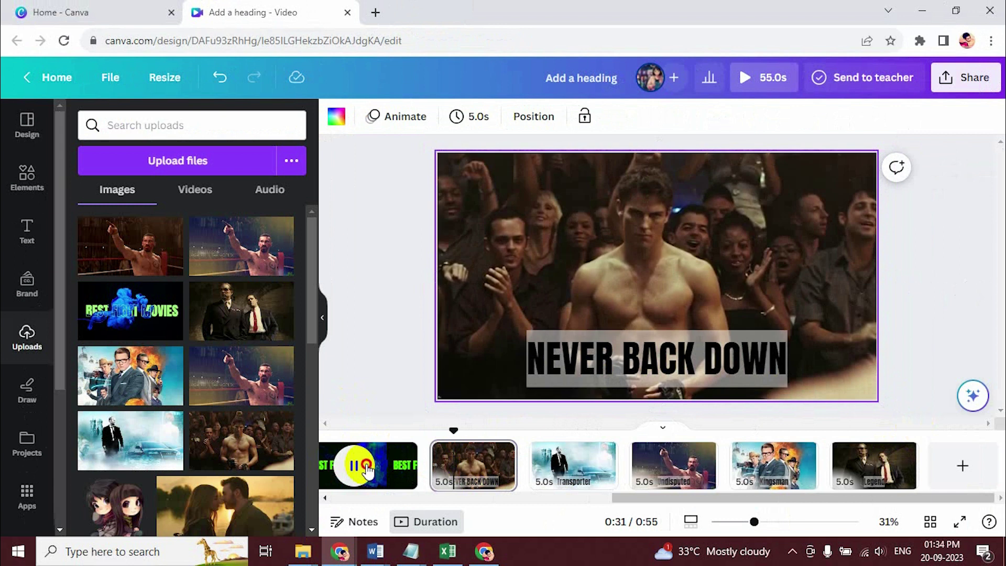
Enlarge the photo further and nudge it up so it covers the whole page
left_click(453, 217)
mouse_move(420, 149)
left_mouse_down()
mouse_move(402, 142)
mouse_move(419, 142)
mouse_move(408, 128)
left_mouse_up()
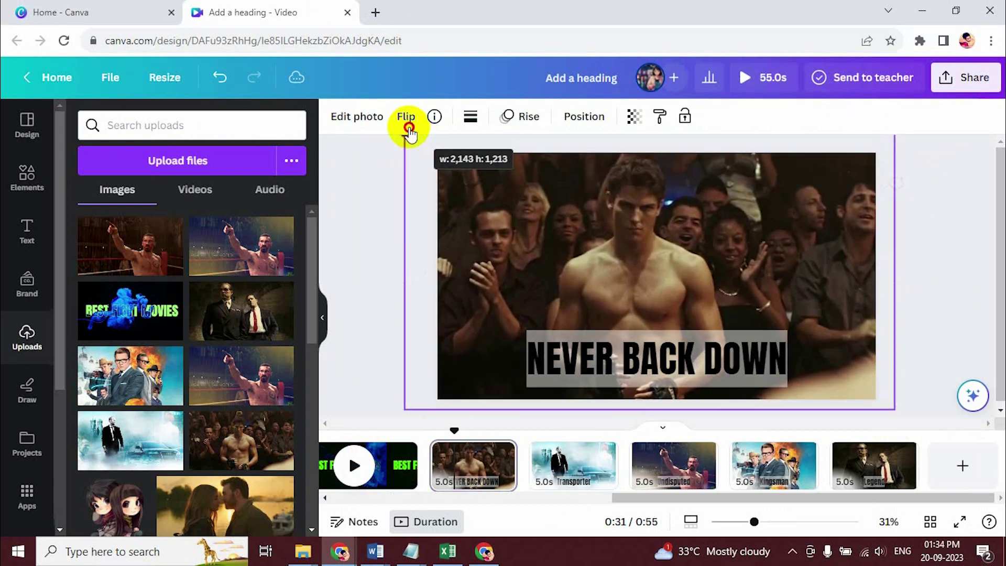
left_click_drag(502, 173, 531, 189)
left_click_drag(593, 306, 594, 295)
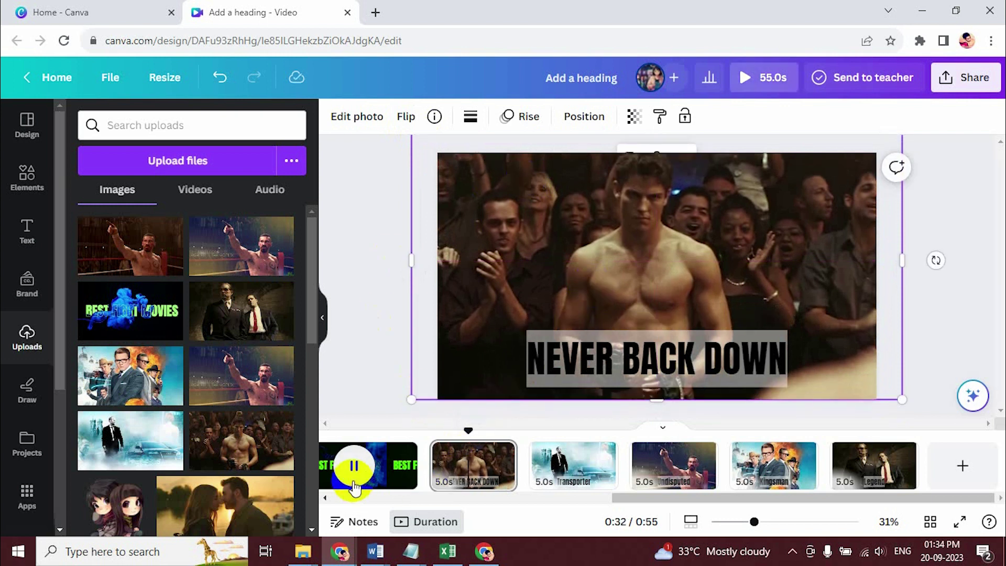
left_click(400, 468)
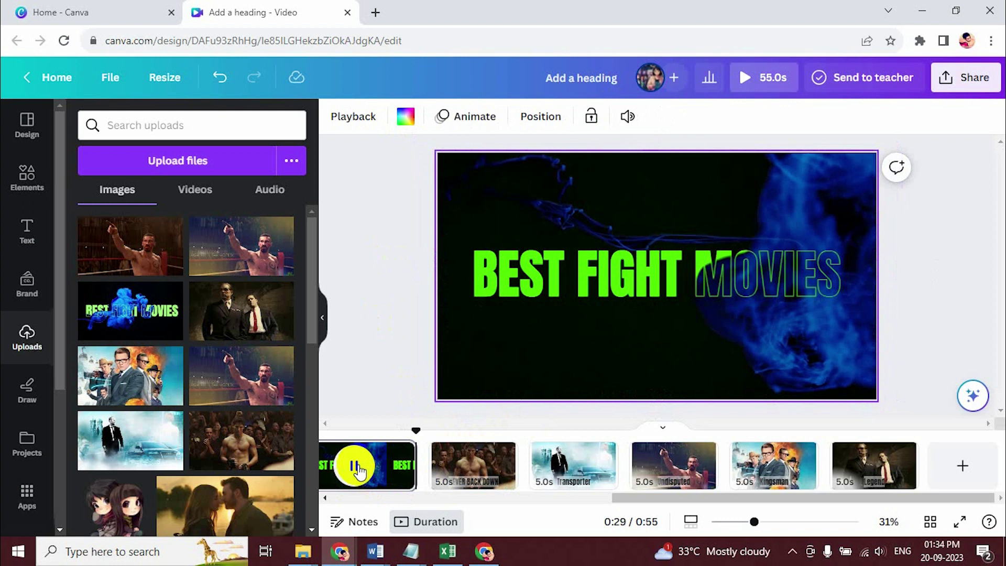
left_click(354, 465)
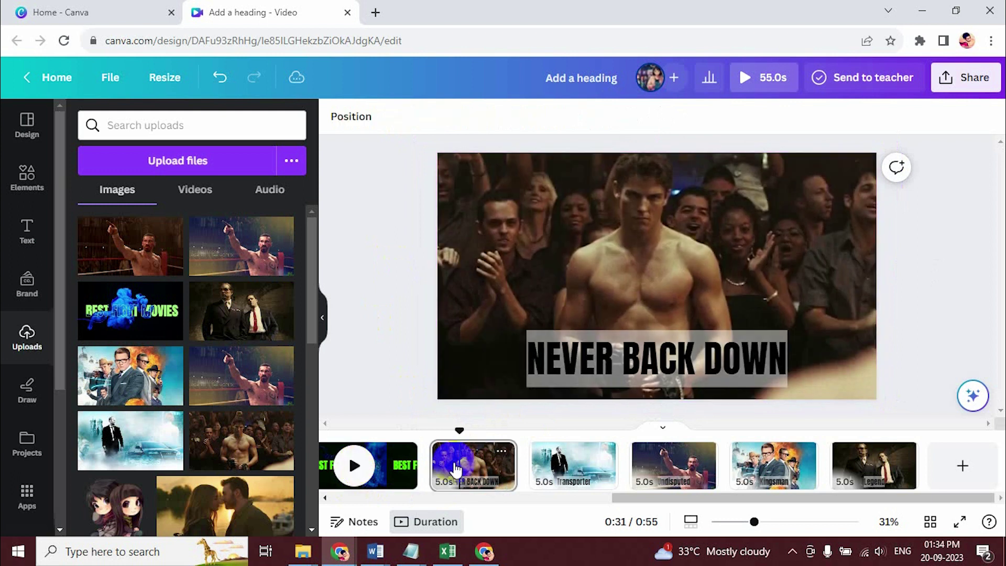
left_click(509, 366)
Set the Never Back Down photo's Rise animation to play on enter only
left_click(403, 119)
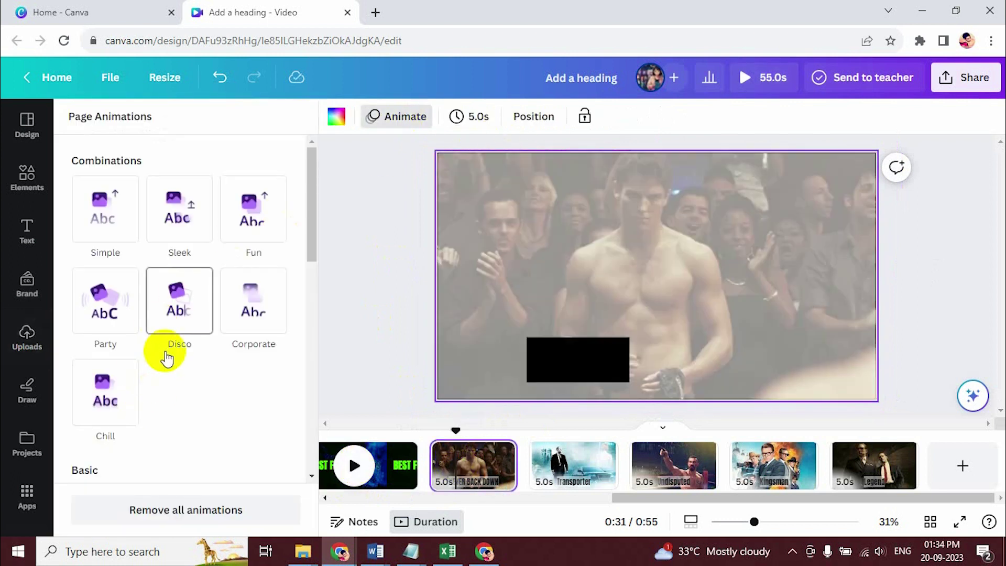
left_click(532, 272)
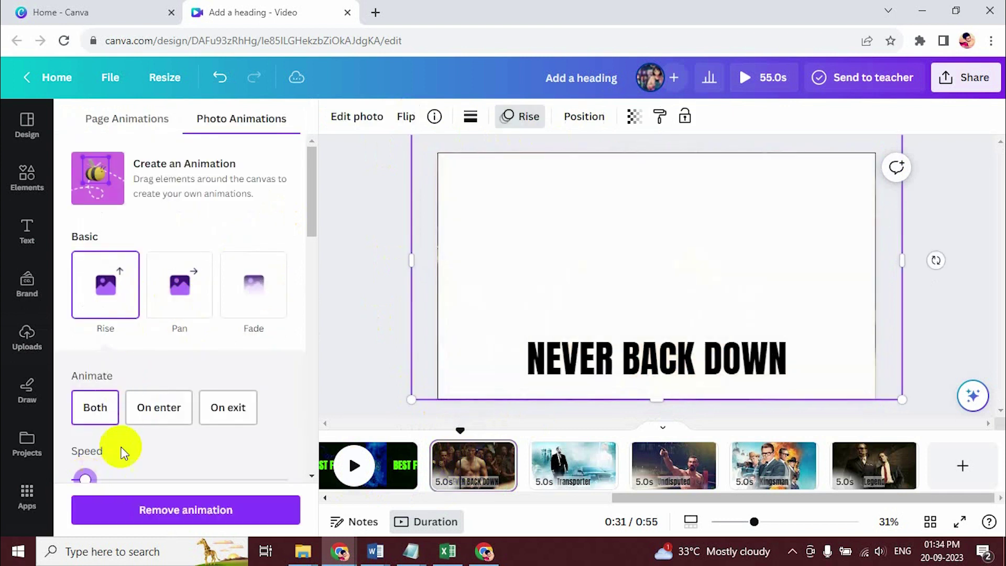
left_click(157, 408)
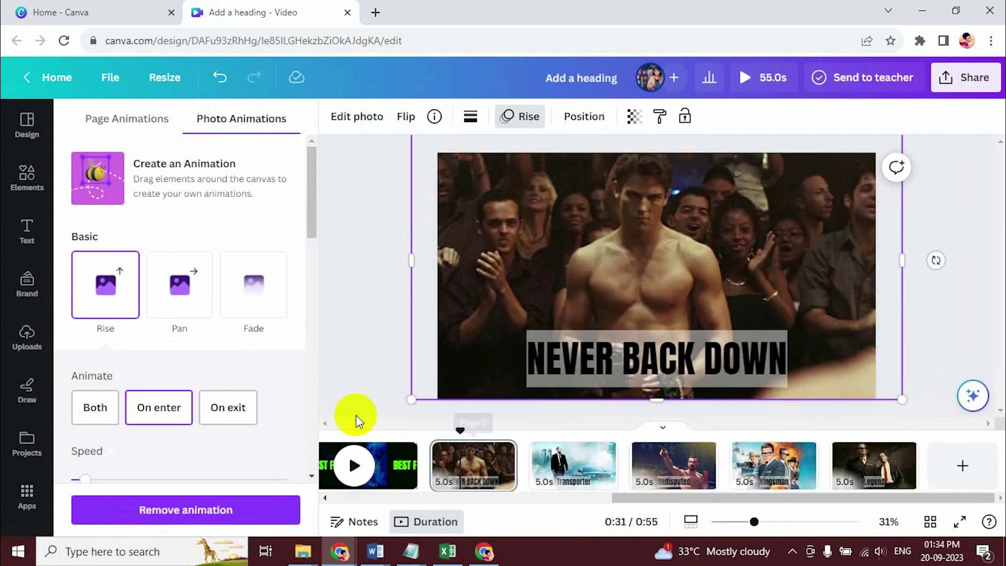
left_click(574, 465)
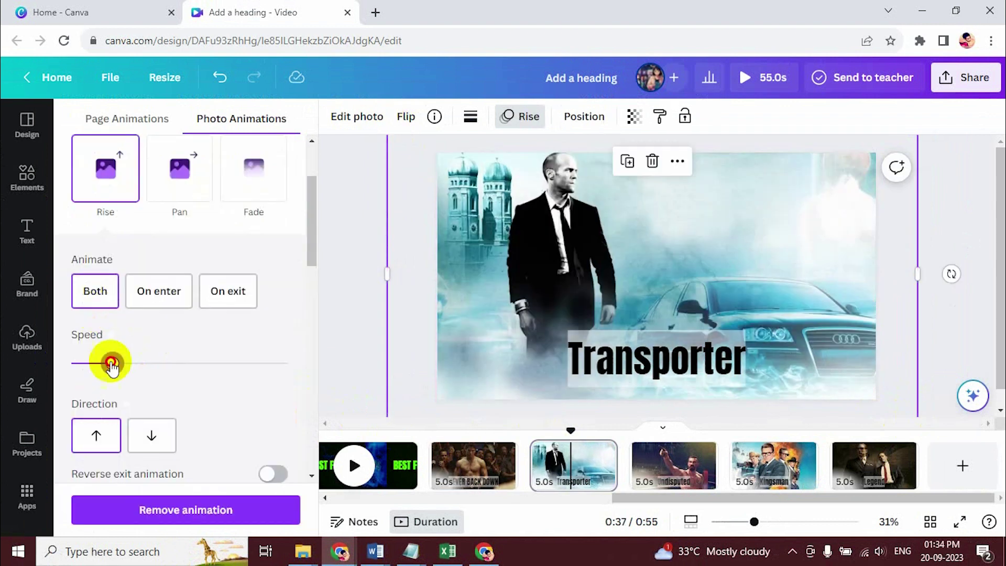
left_click(673, 465)
Give the Undisputed, Kingsman and Legend photos an on-enter Rise, then replay from the start
left_click(105, 285)
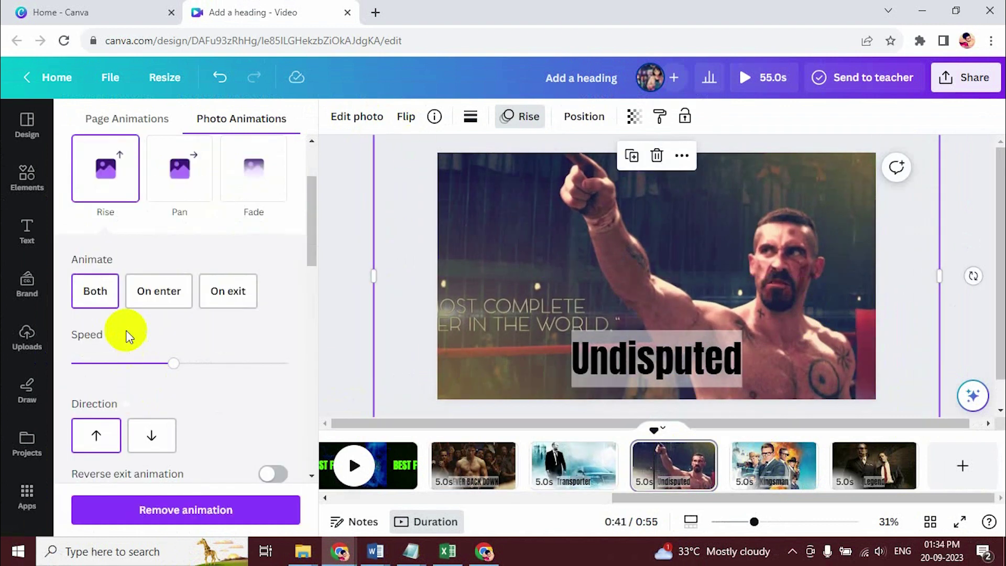
left_click(157, 289)
left_click(770, 466)
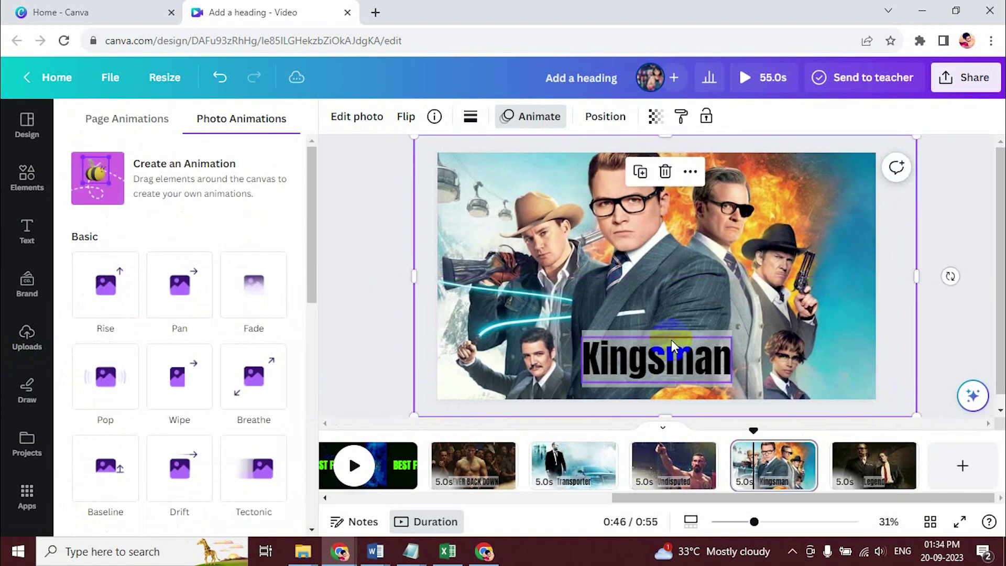
left_click(105, 284)
left_click(159, 161)
left_click(855, 461)
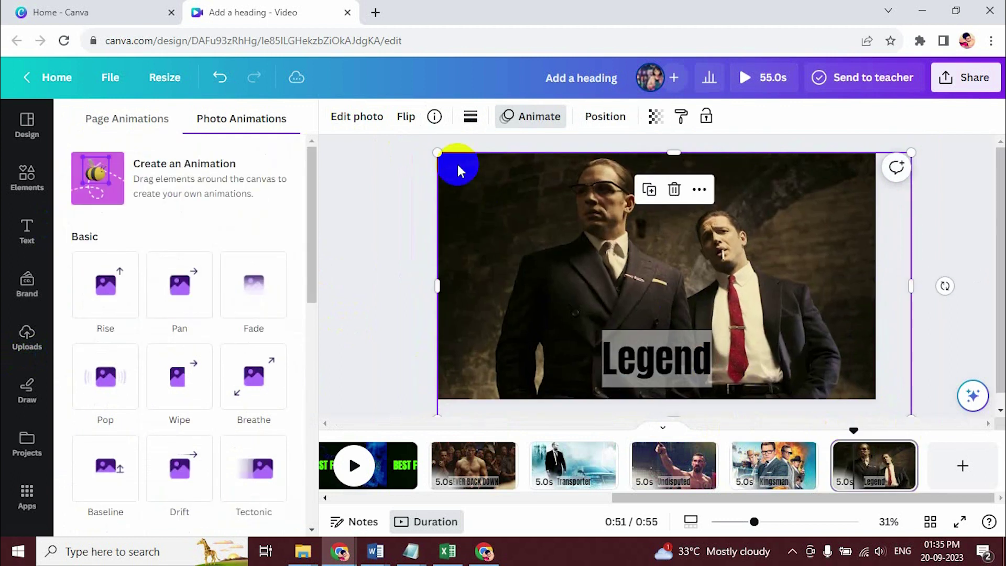
left_click(106, 285)
left_click(158, 160)
left_click(443, 419)
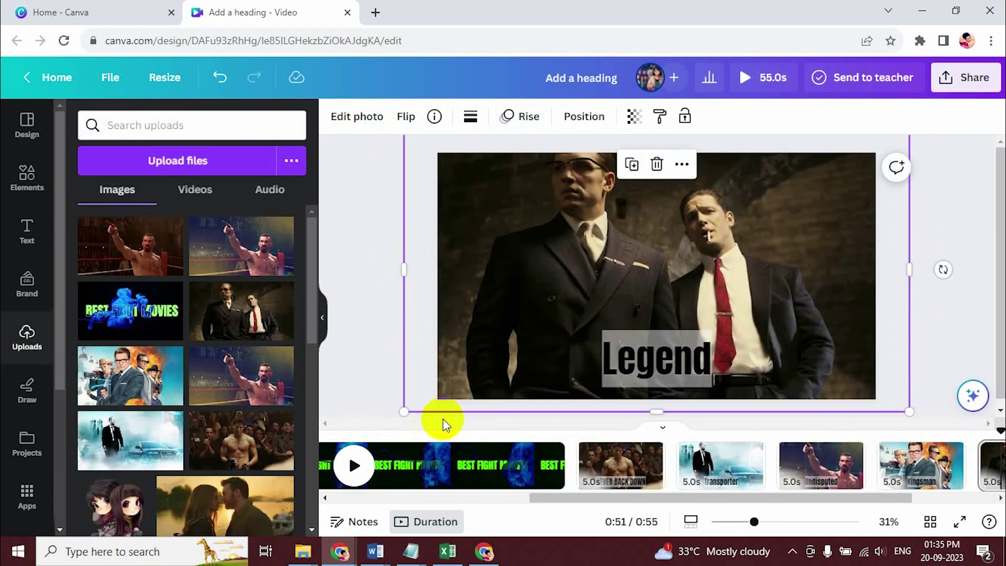
left_click(567, 476)
left_click(355, 465)
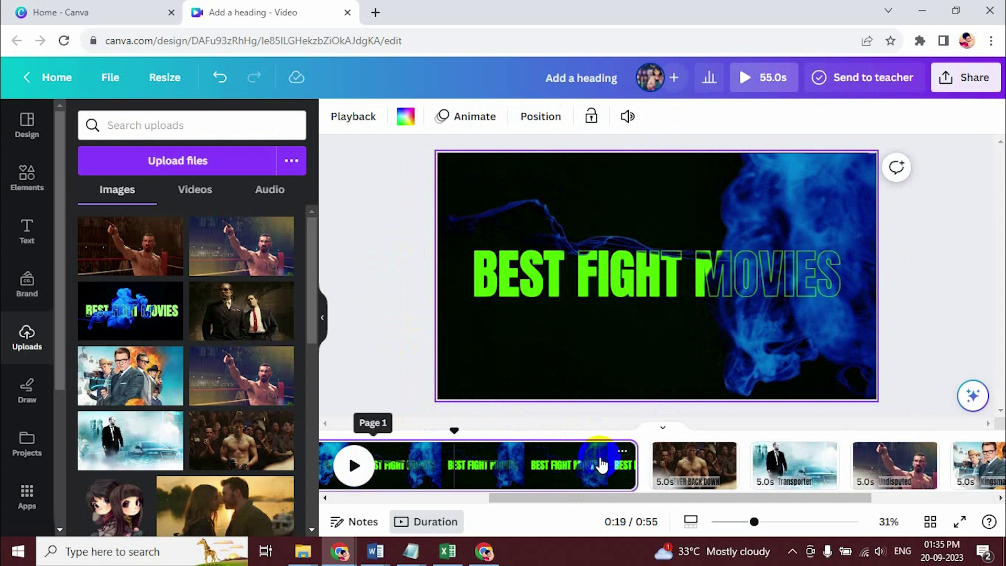
Insert a black-background blank page right after the BEST FIGHT MOVIES intro page
scroll(584, 464, "right", 3)
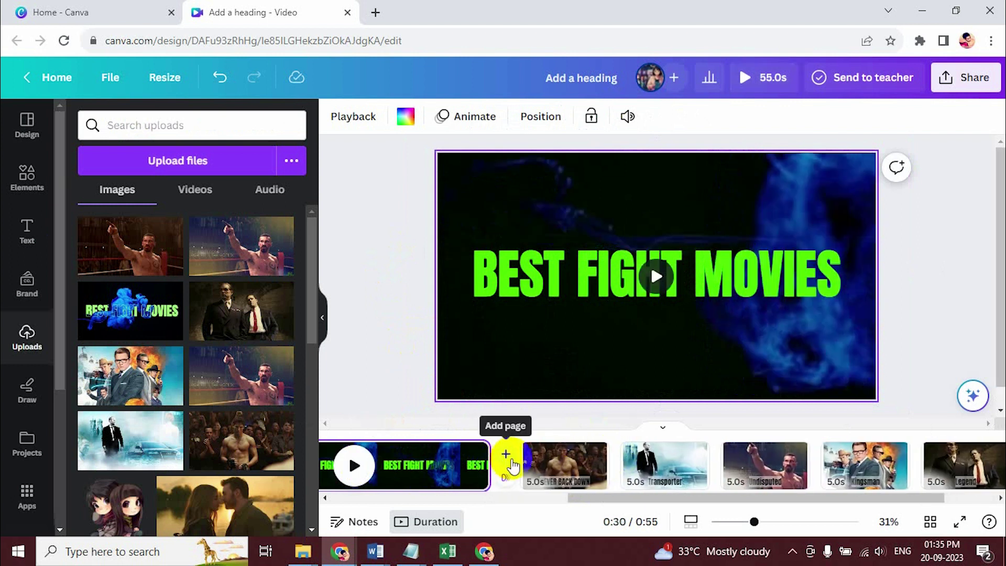
left_click(504, 454)
left_click(544, 472)
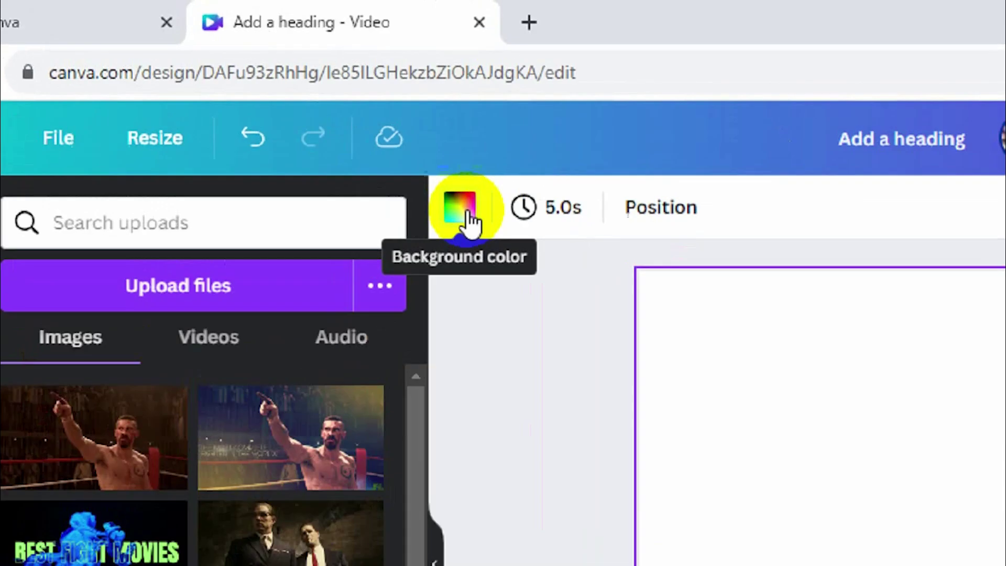
left_click(336, 116)
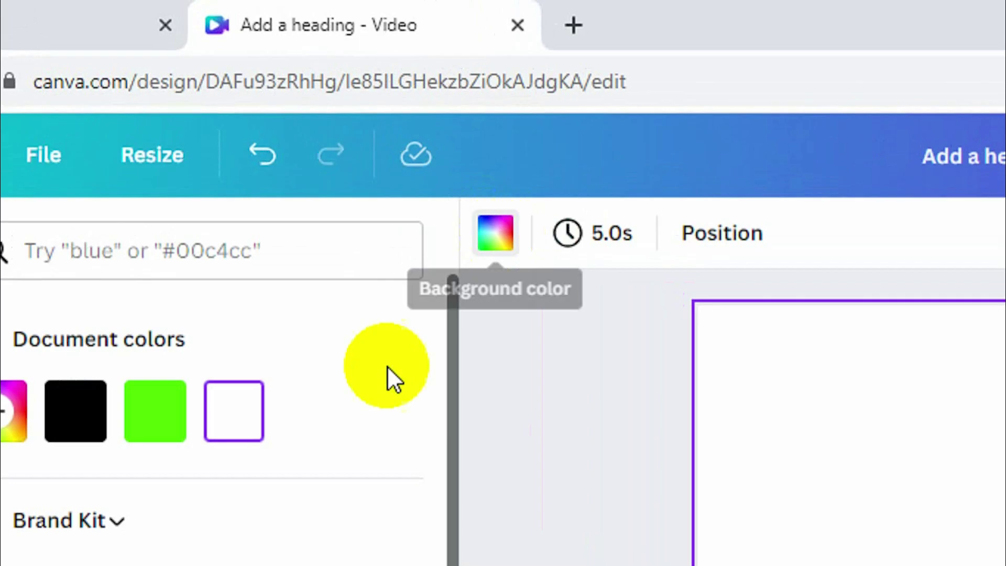
left_click(126, 206)
left_click(450, 356)
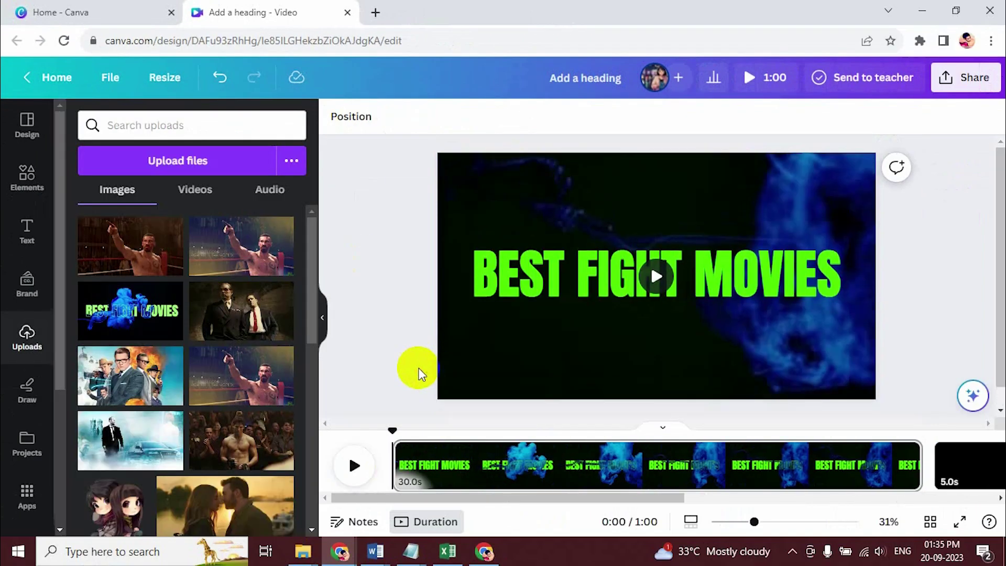
left_click_drag(598, 496, 585, 482)
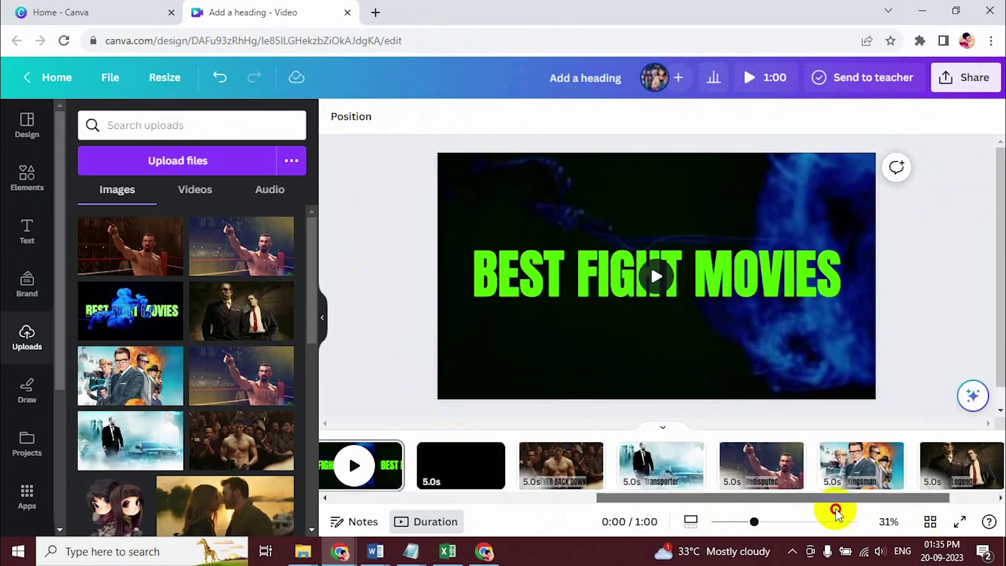
left_click(454, 366)
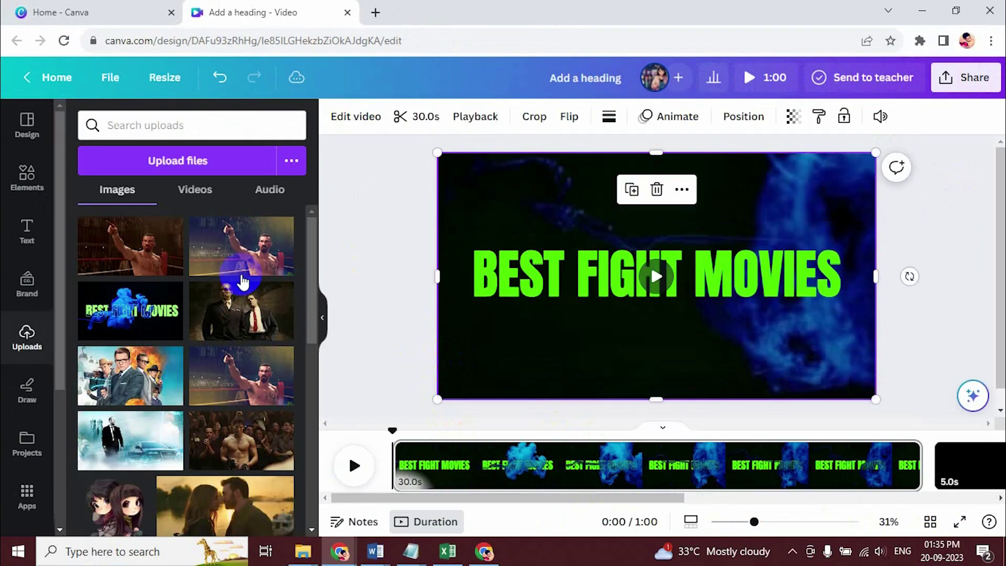
scroll(60, 471, "down", 4)
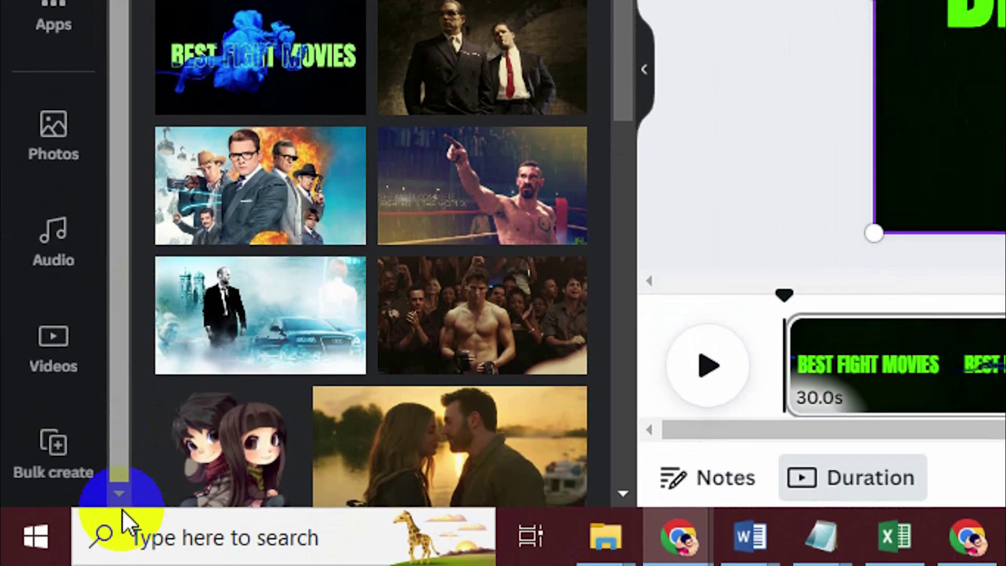
Add the stock track 'Our Last Stand' as background music and preview the video
left_click(45, 252)
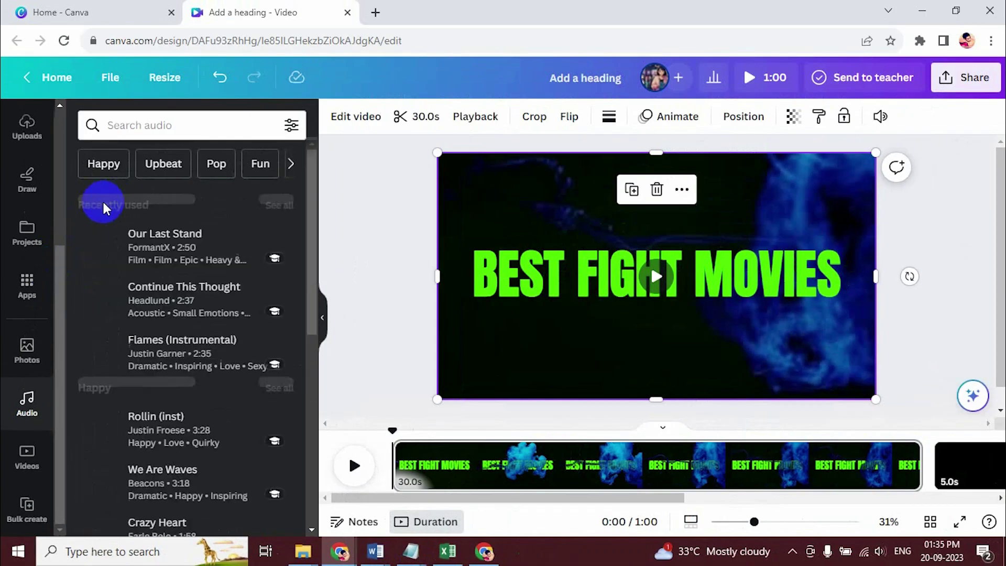
left_click(144, 255)
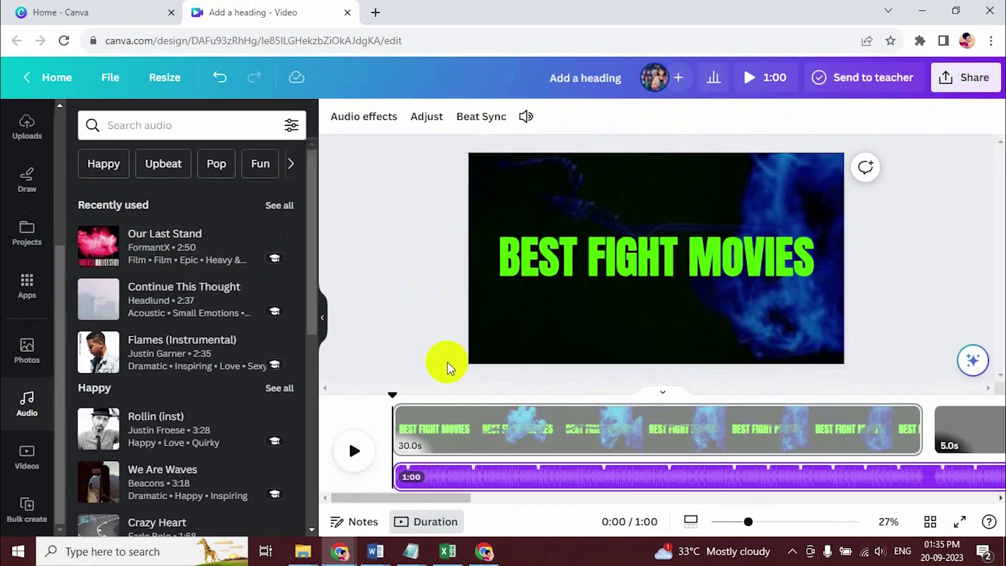
left_click(350, 451)
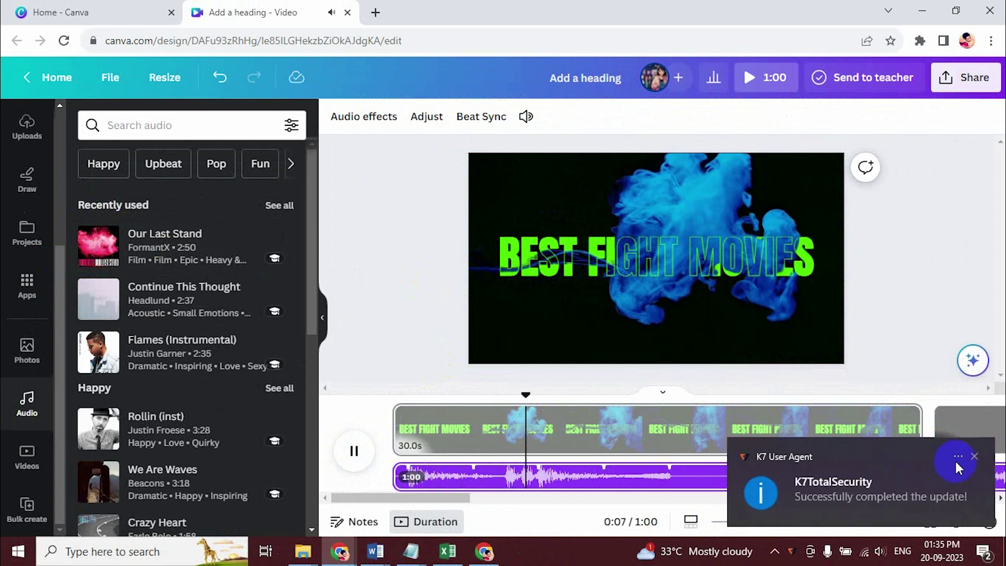
left_click(954, 459)
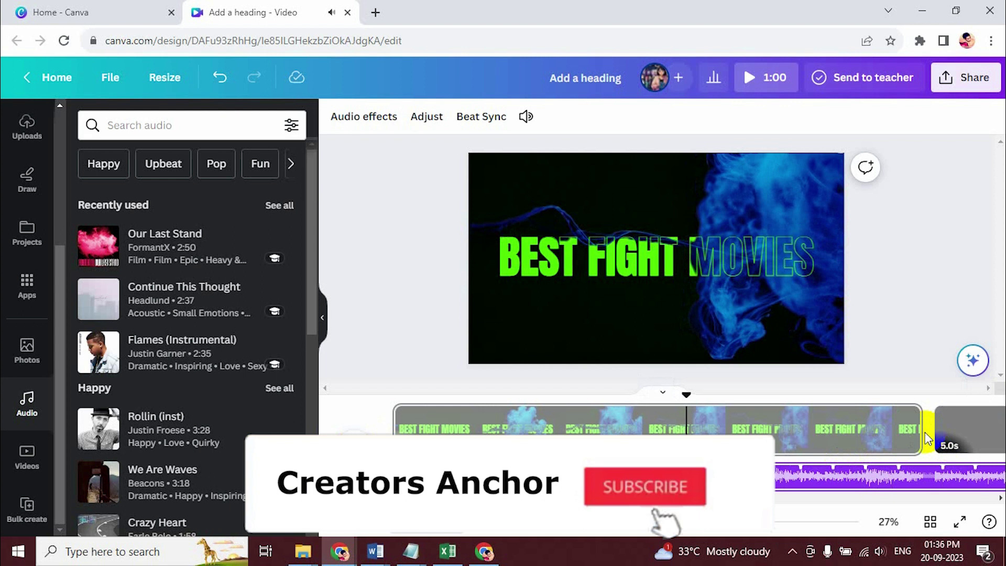
Trim the smoke intro clip to about 15 seconds and preview the cut
left_click_drag(917, 432, 640, 431)
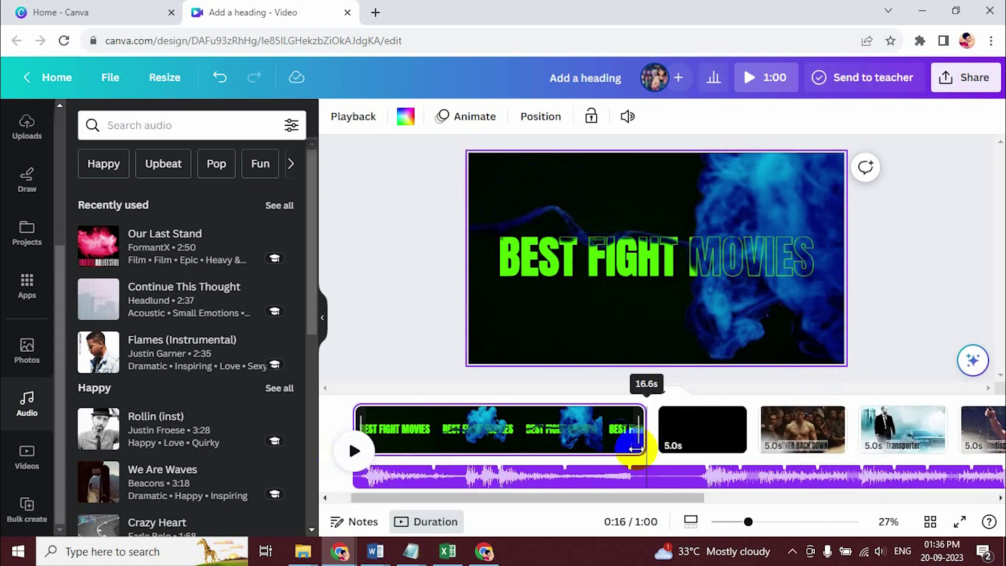
left_click_drag(632, 449, 645, 449)
left_click(356, 451)
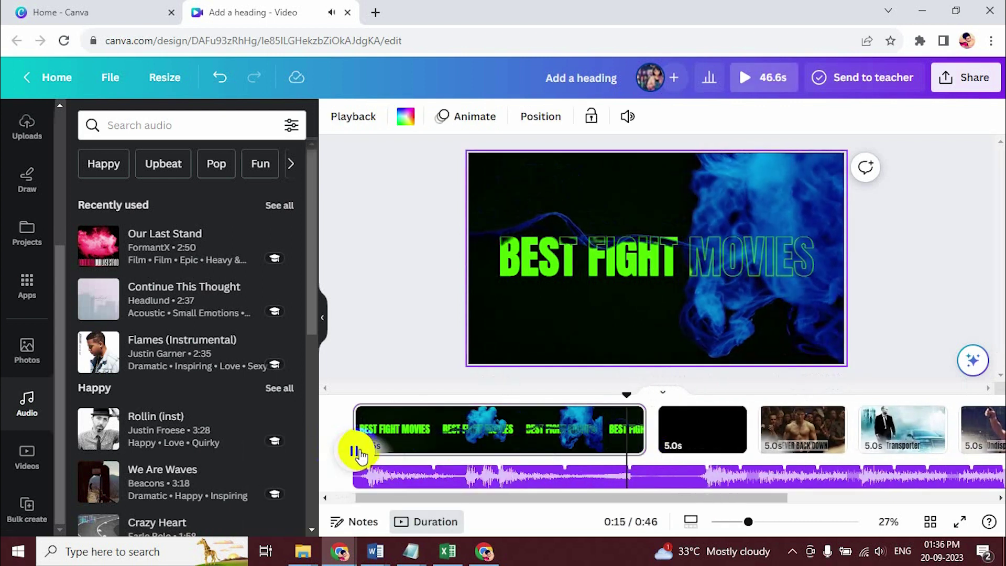
left_click(360, 455)
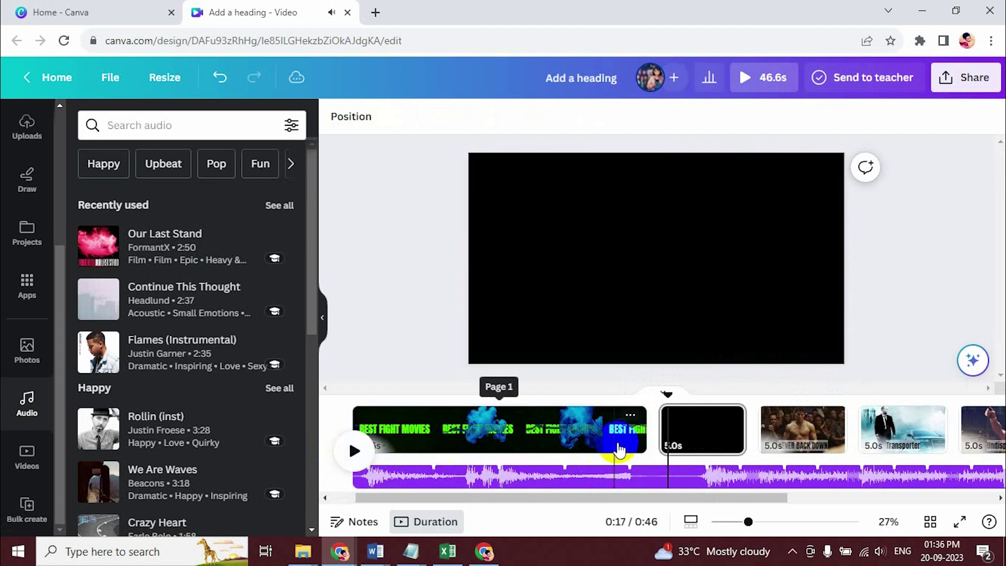
left_click_drag(645, 428, 628, 429)
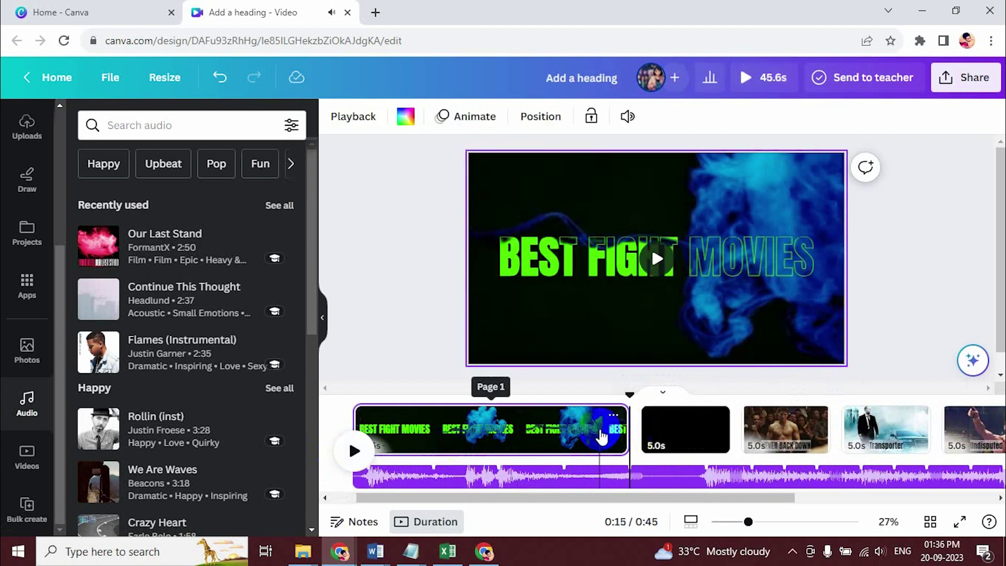
left_click(354, 451)
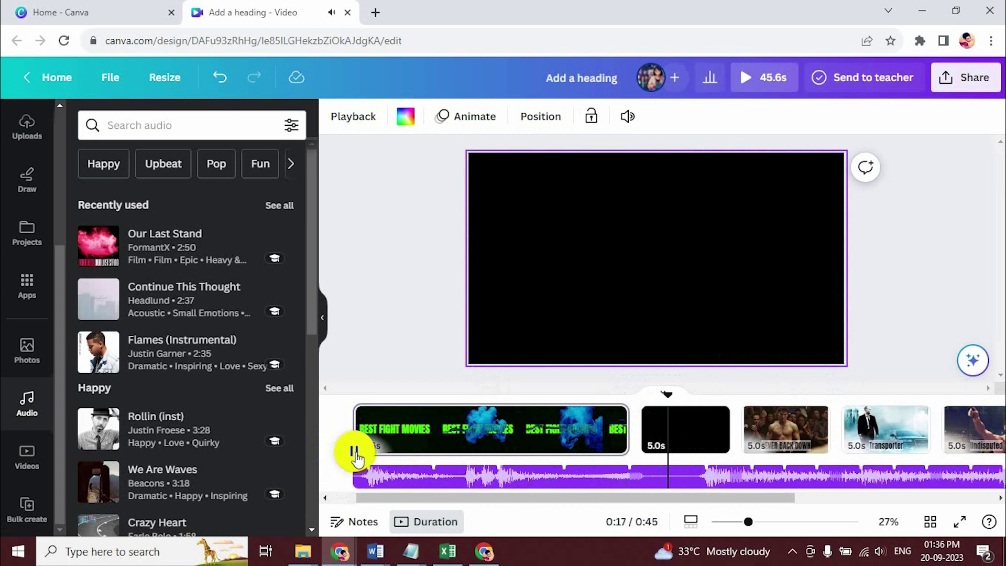
left_click(354, 451)
Shorten the black pause page to 3.6 seconds, making the video 44.3s
left_click(665, 428)
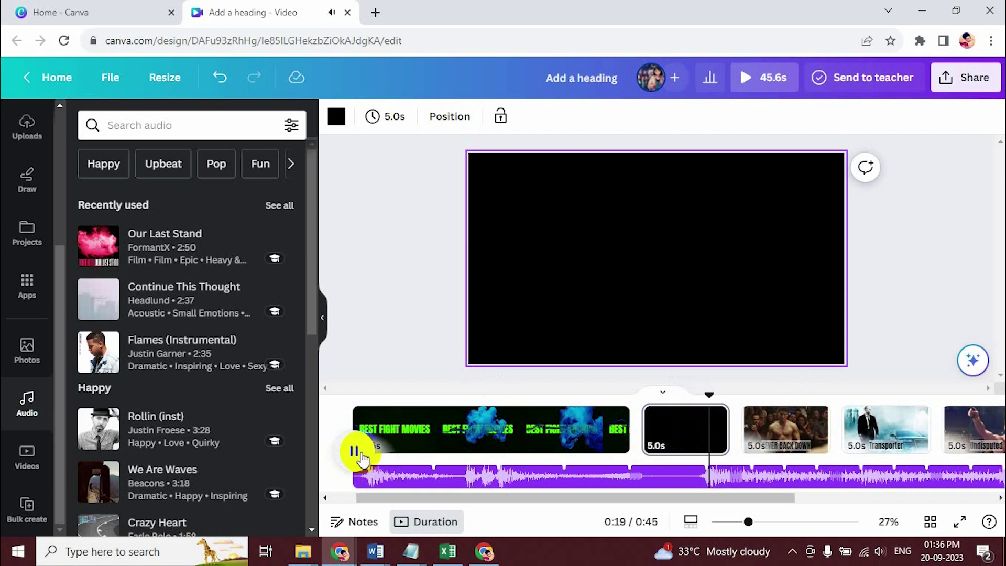
left_click(362, 459)
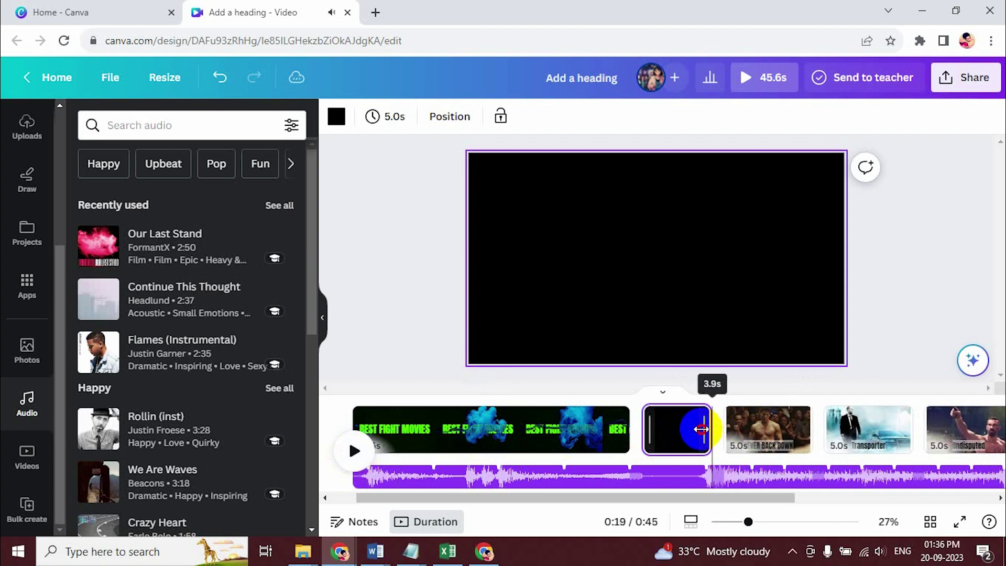
left_click_drag(722, 427, 705, 426)
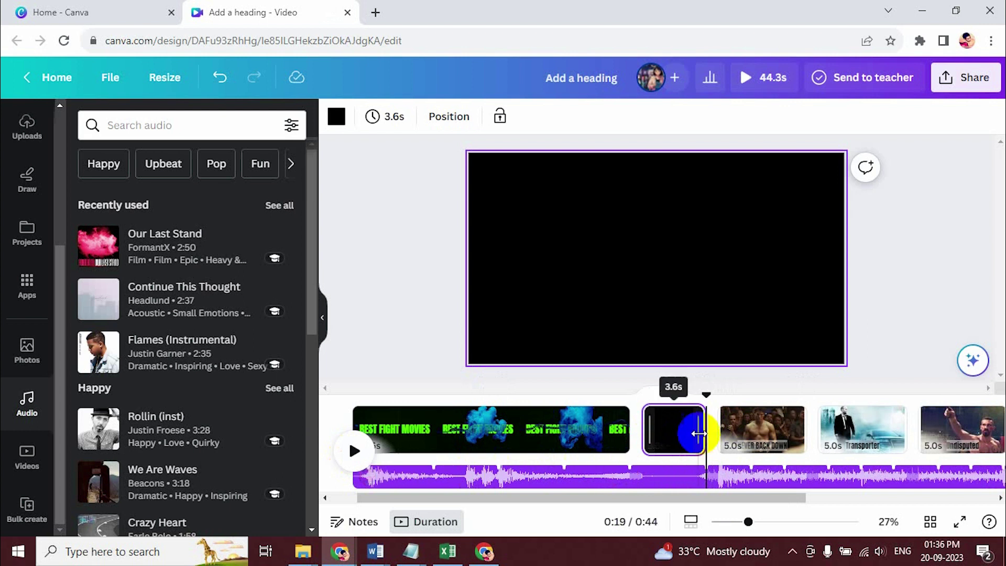
left_click(675, 439)
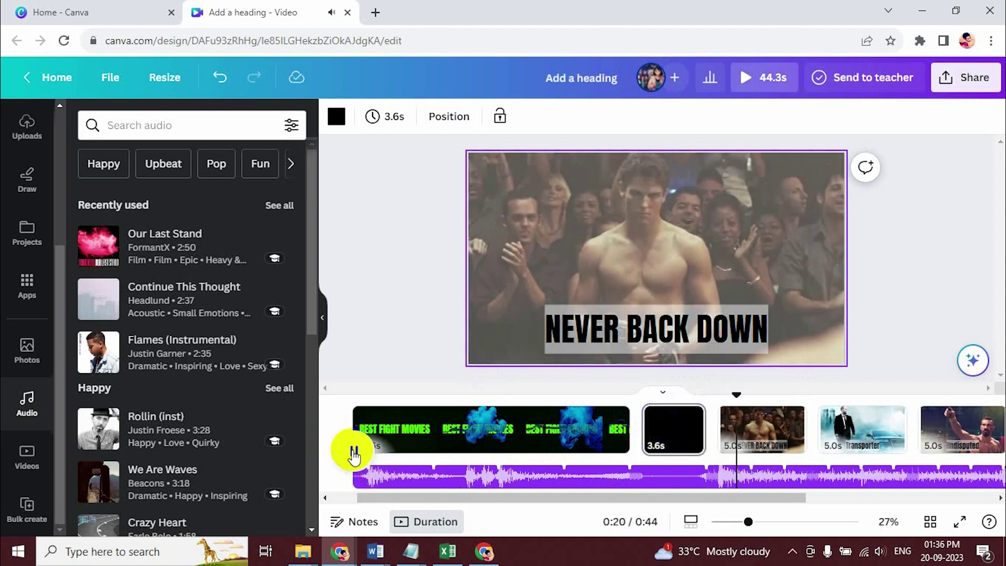
left_click(352, 451)
left_click(626, 427)
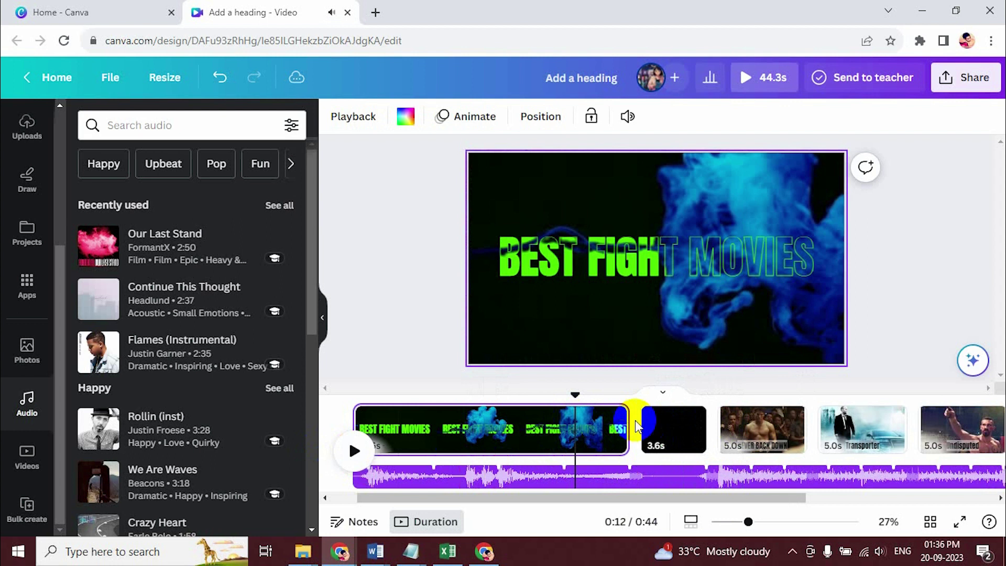
Apply the Match & Move transition between all pages
left_click(643, 444)
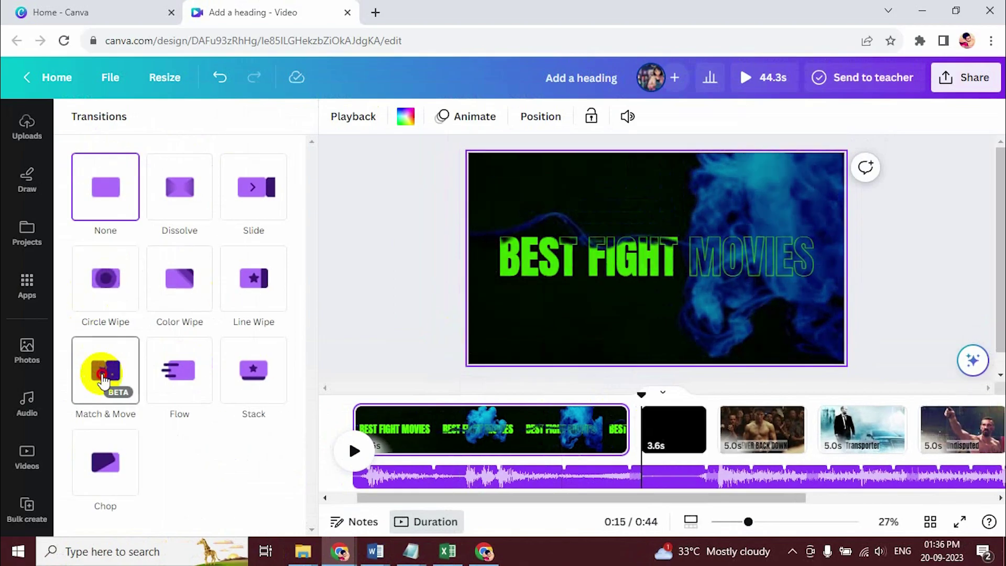
left_click(99, 370)
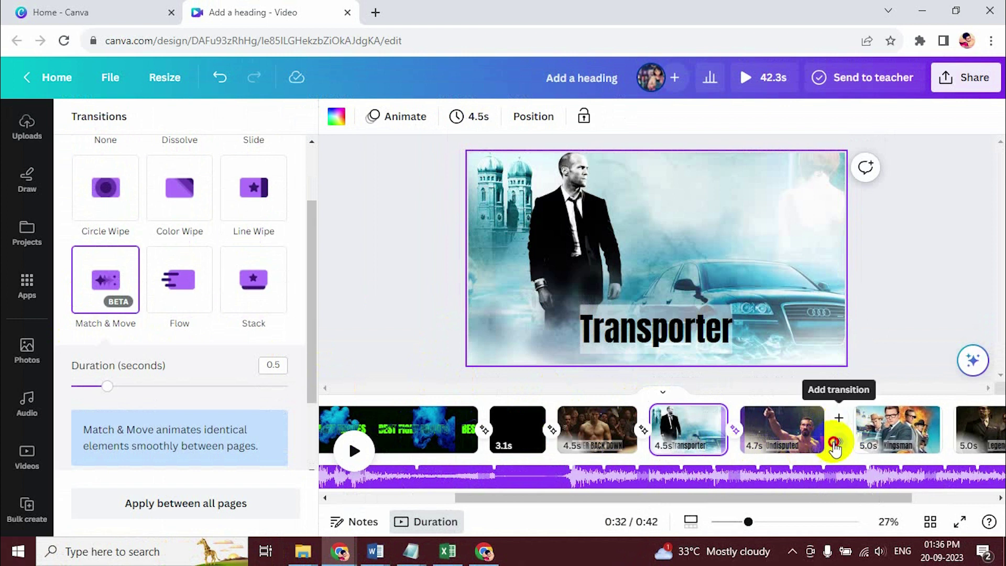
left_click(833, 430)
left_click(105, 322)
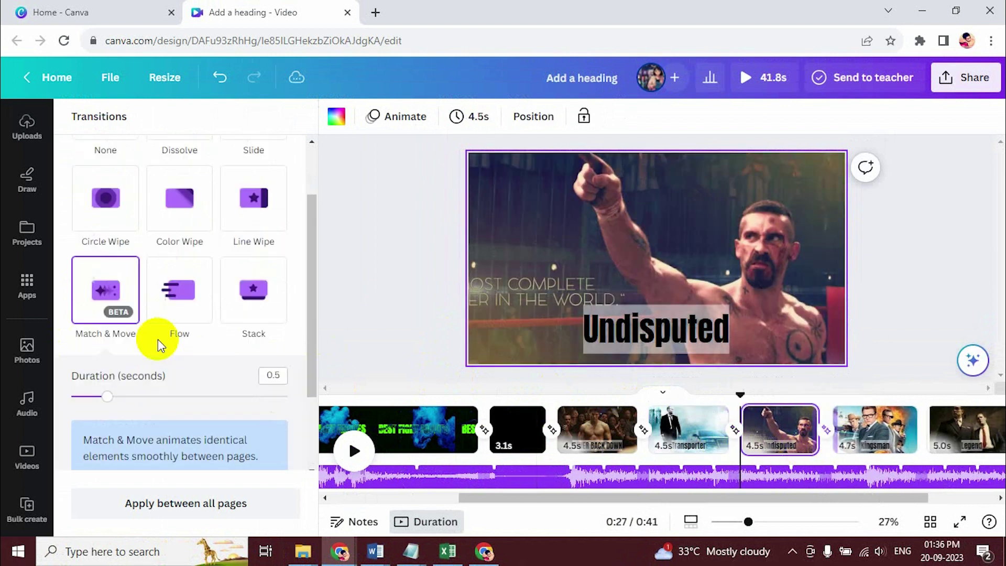
left_click(168, 503)
Preview the transitions, playing on from the black pause page
left_click(583, 425)
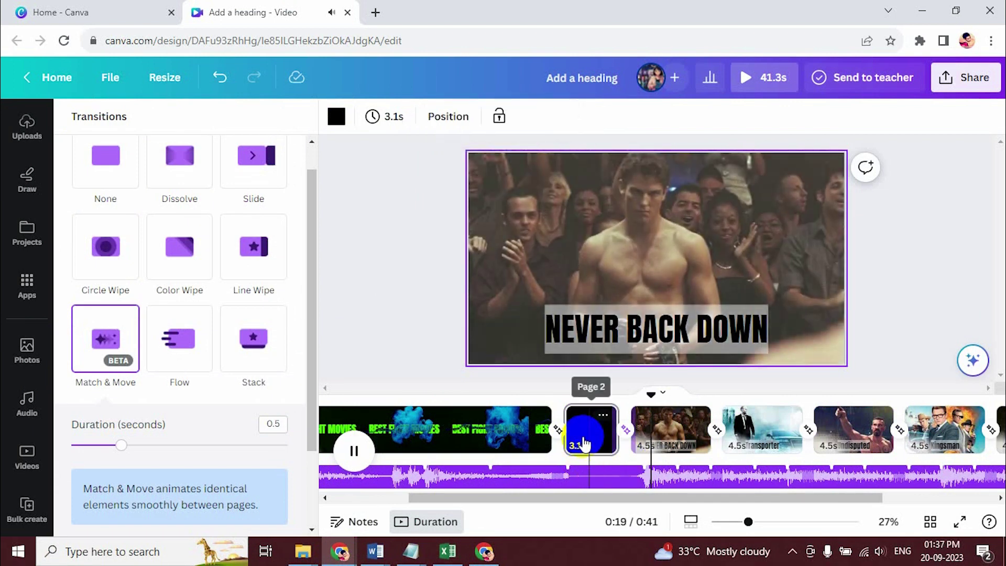
left_click(515, 471)
right_click(515, 473)
left_click(516, 472)
key("space")
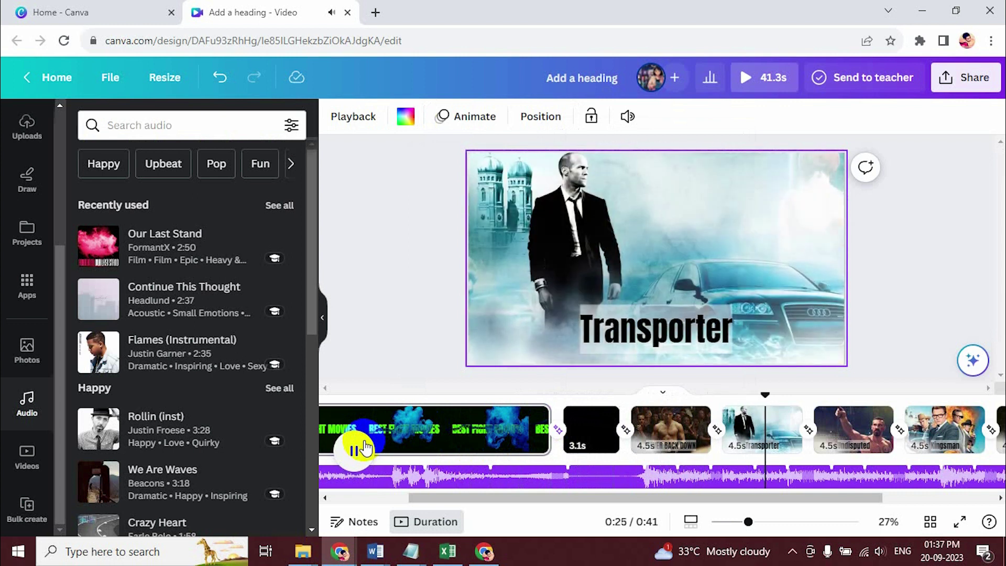
Pause the preview on the Transporter page at 27 seconds
left_click(357, 449)
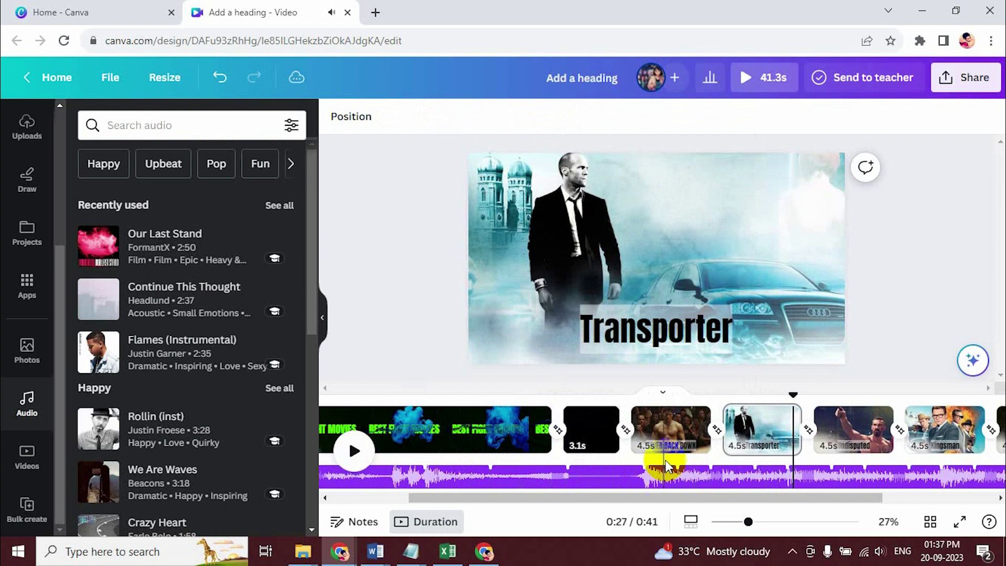